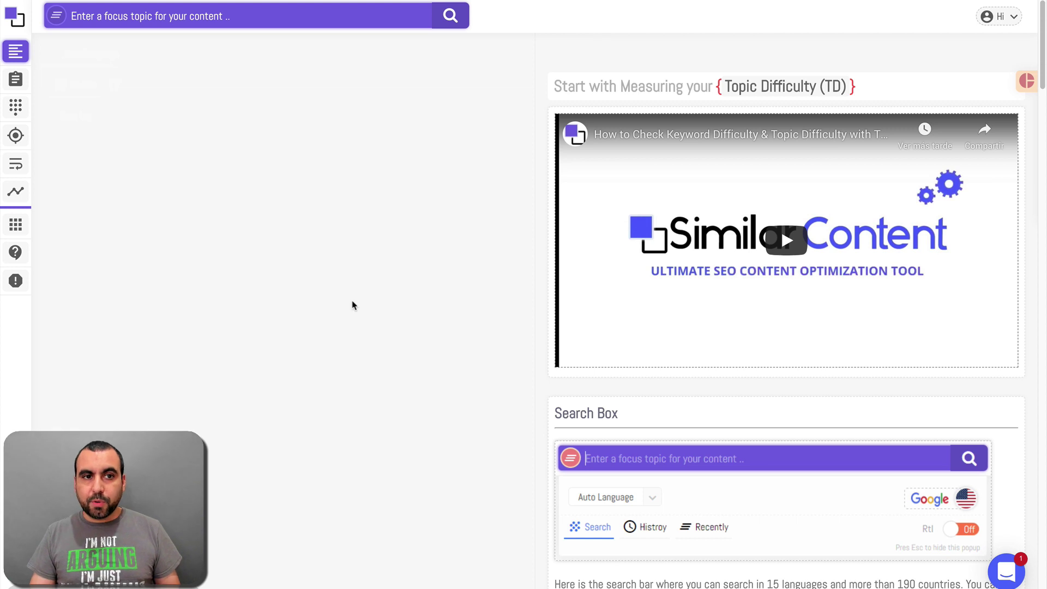
# Enter "book" as the focus topic, set the search language to English (en) and choose the suggestion "bookstore".
pyautogui.click(110, 18)
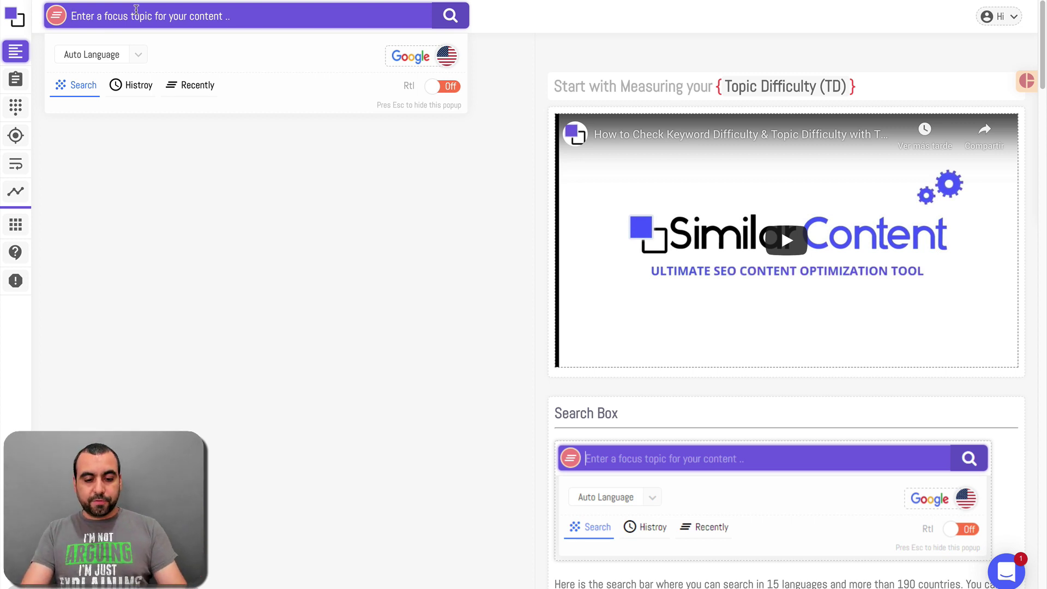
pyautogui.write('book')
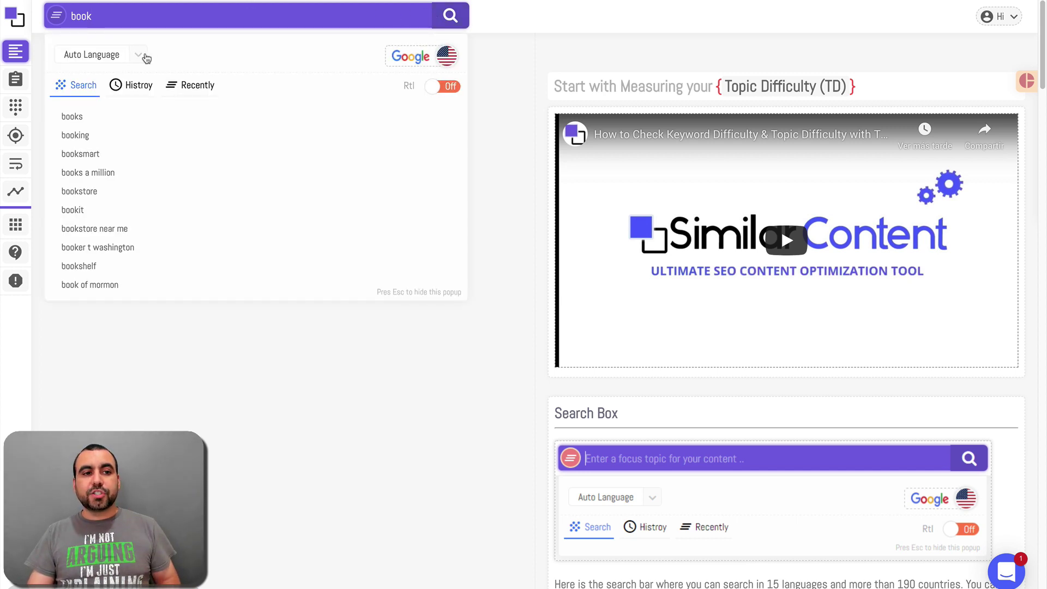
pyautogui.click(128, 61)
pyautogui.click(94, 144)
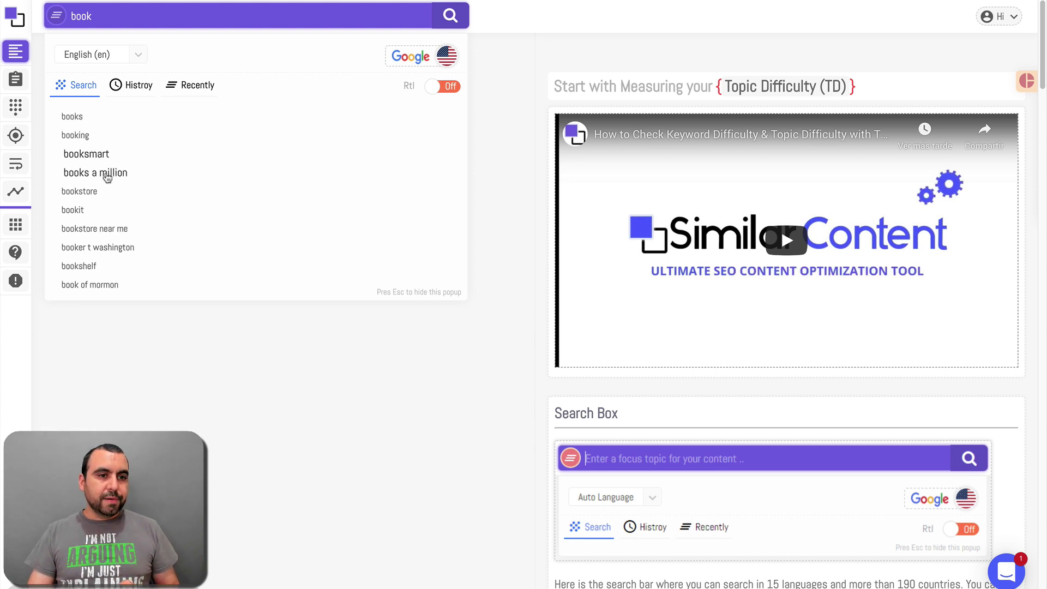
pyautogui.click(94, 191)
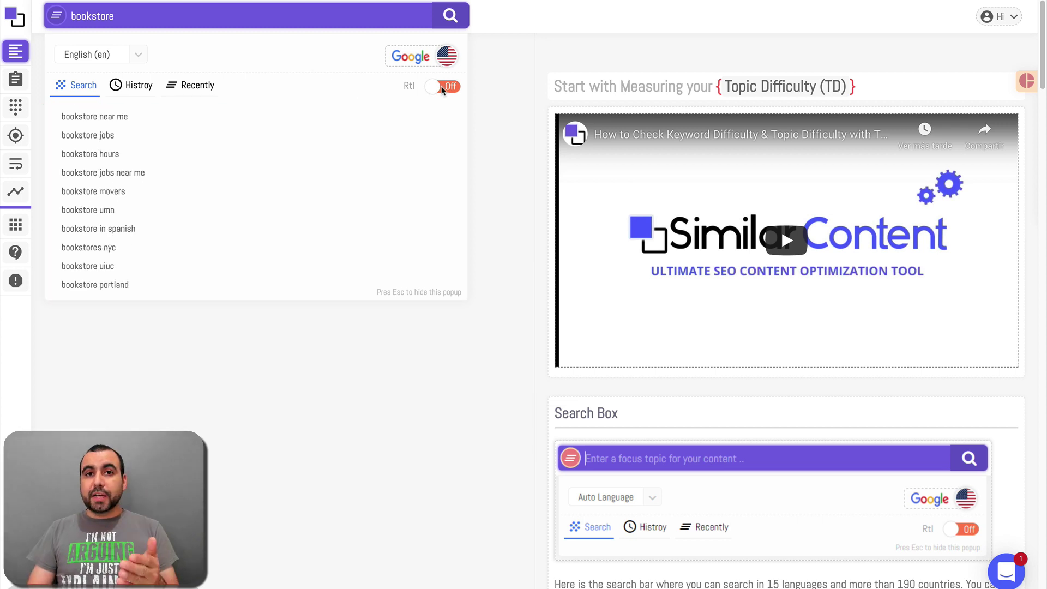
# Look through the list of available search languages and keep English (en) selected.
pyautogui.click(139, 56)
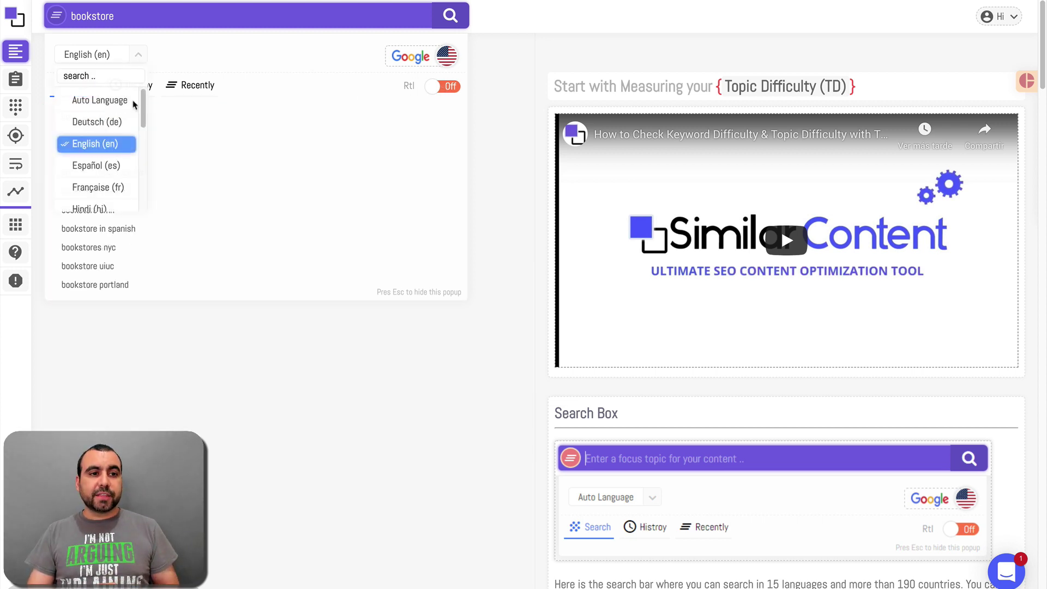
pyautogui.scroll(-2, 125, 151)
pyautogui.scroll(-4, 125, 151)
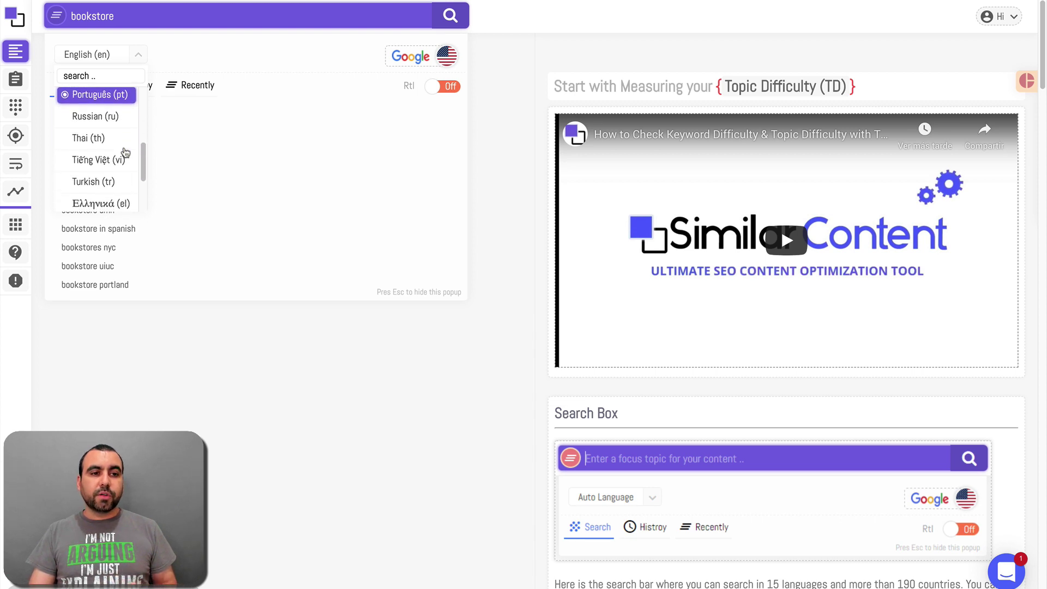
pyautogui.scroll(-2, 116, 155)
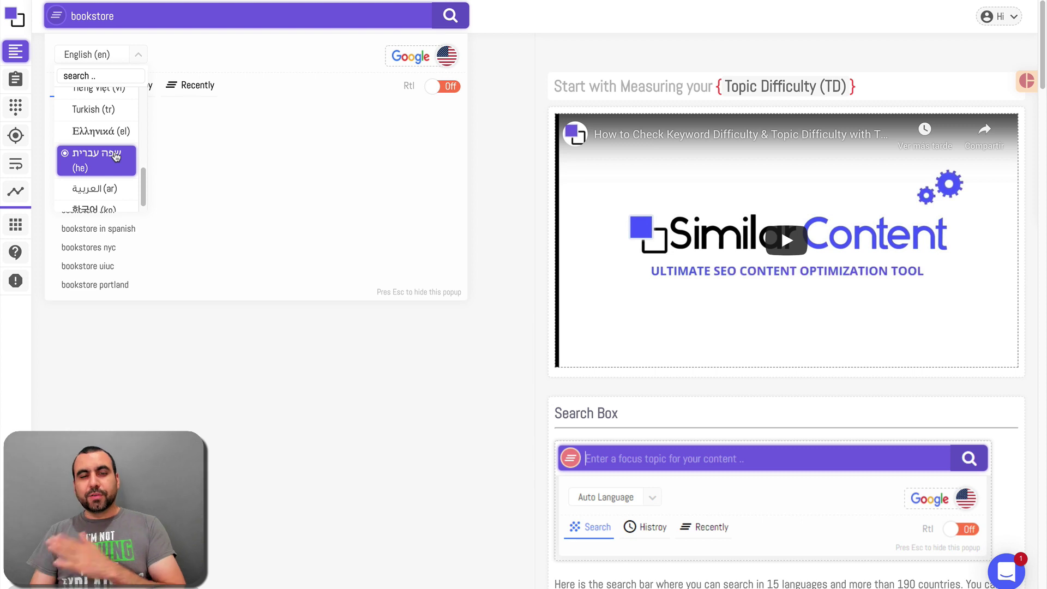
pyautogui.scroll(8, 115, 153)
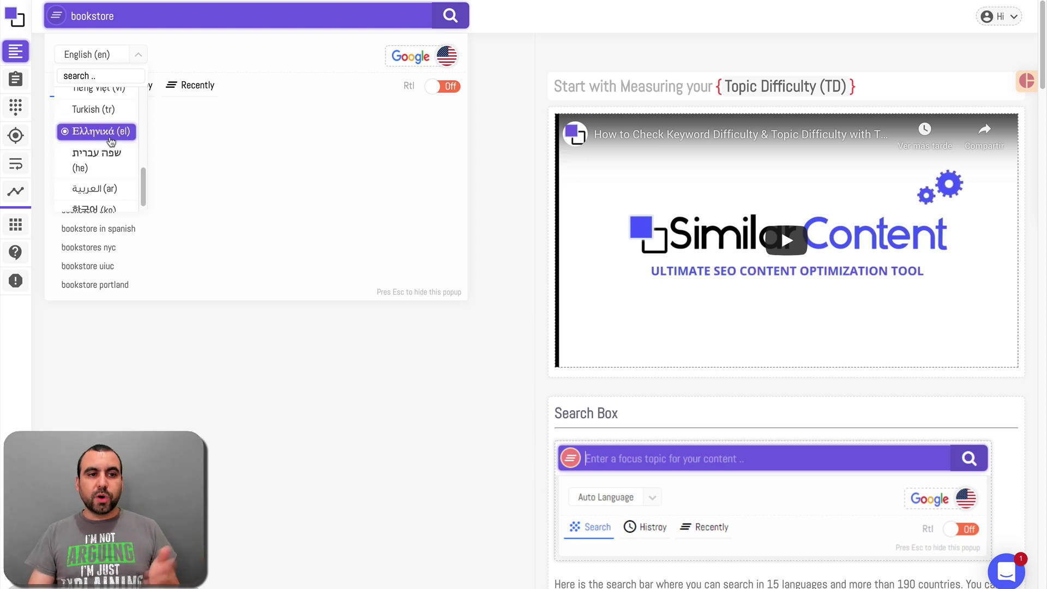
pyautogui.click(106, 146)
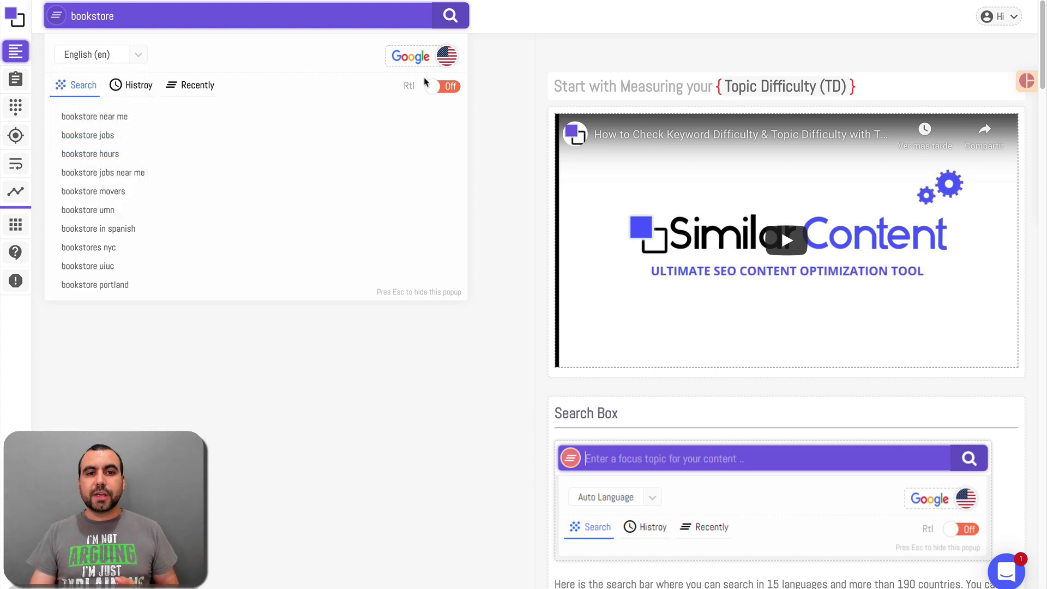
# Try the right-to-left text option, turn it back off and run the topic search for "bookstore".
pyautogui.click(438, 86)
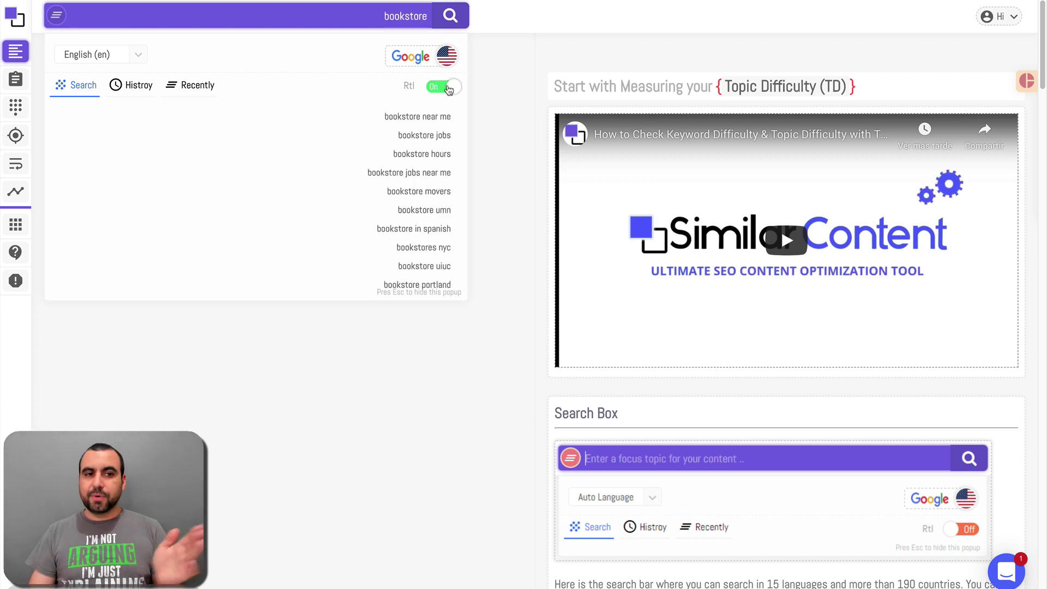
pyautogui.click(447, 86)
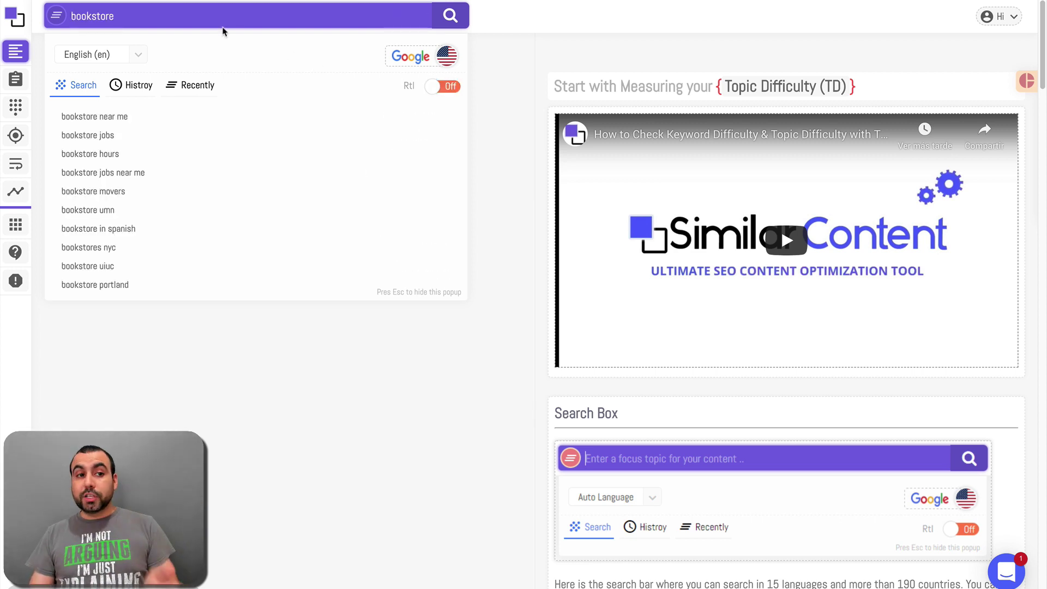
pyautogui.click(436, 14)
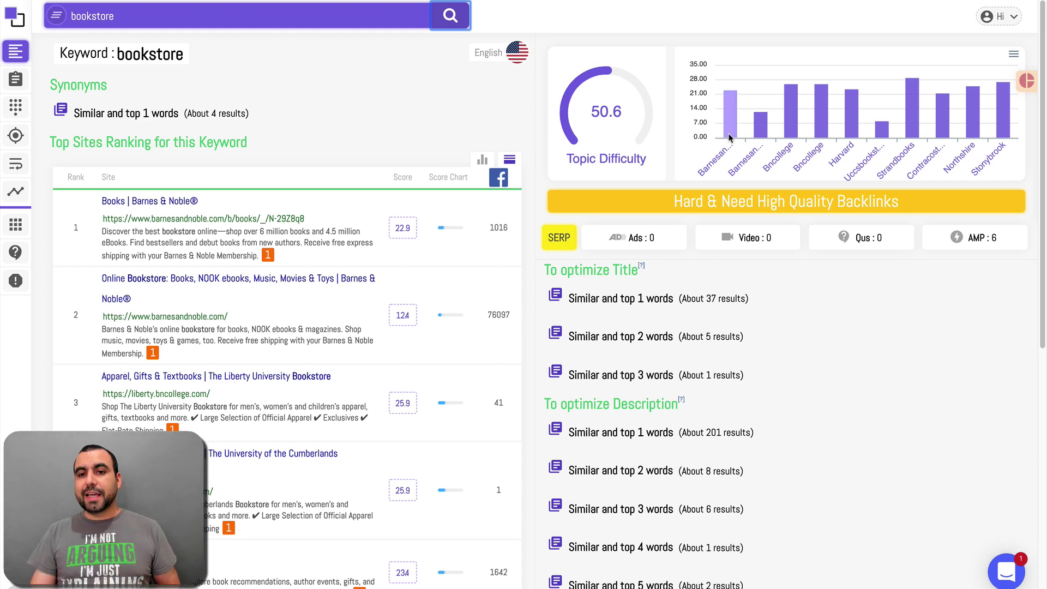
# Check the individual sites' scores in the topic difficulty chart and switch the ranking table to its detailed statistics view.
pyautogui.moveTo(729, 137)
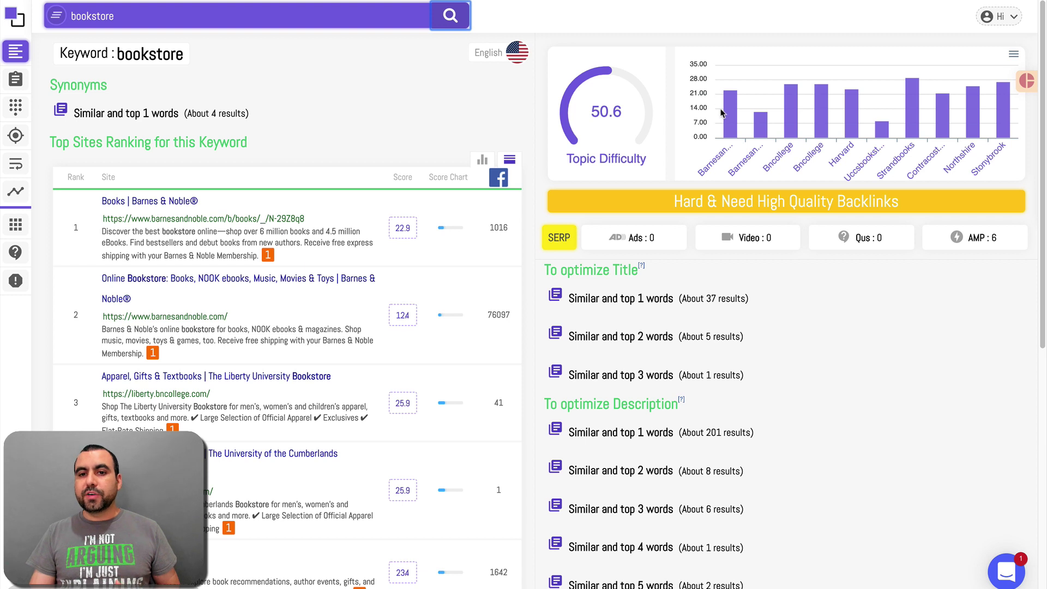
pyautogui.moveTo(726, 113)
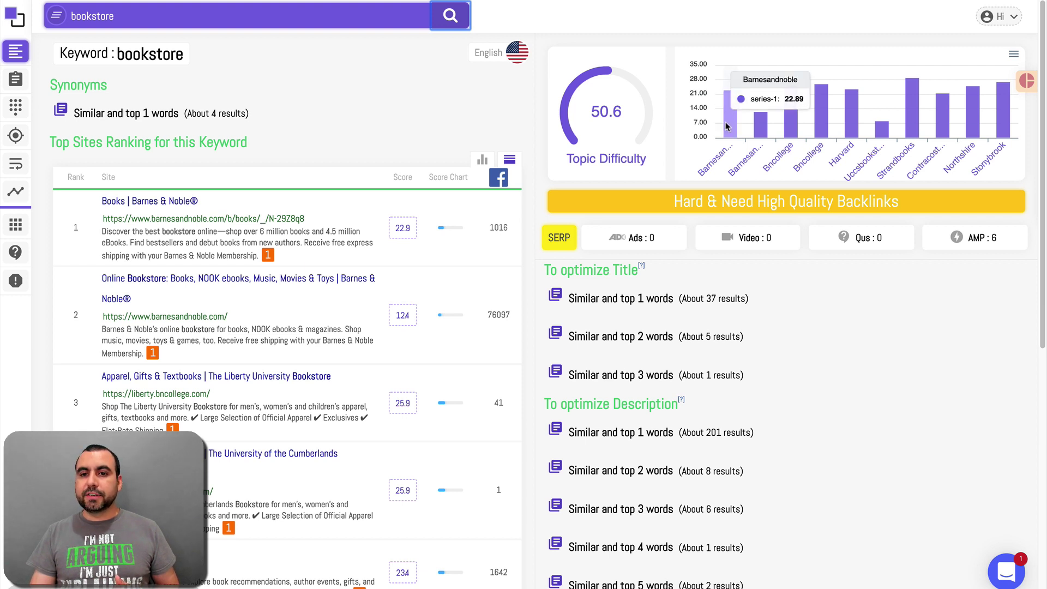
pyautogui.moveTo(762, 137)
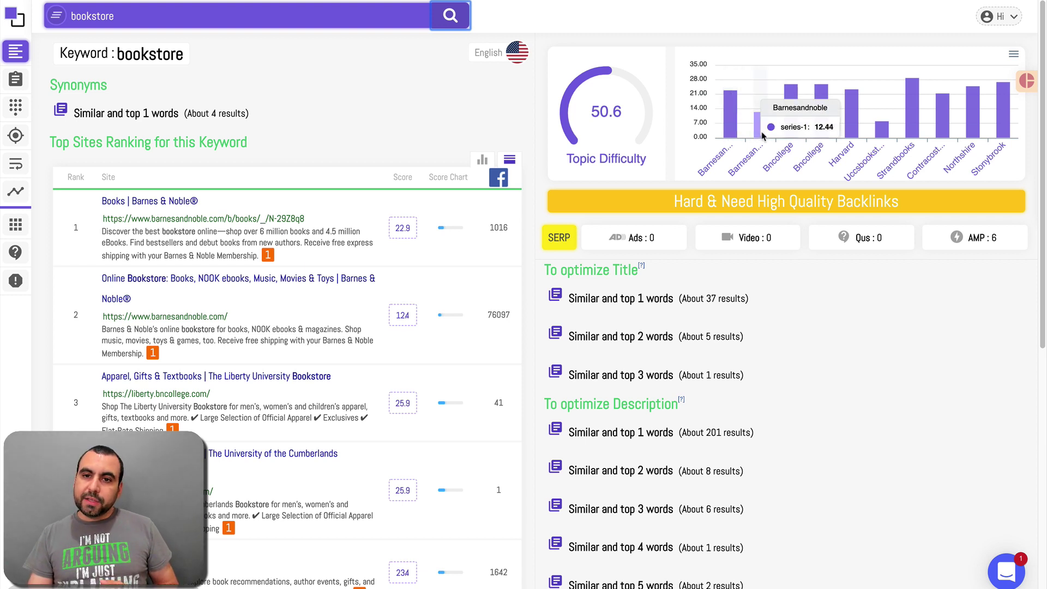
pyautogui.moveTo(792, 128)
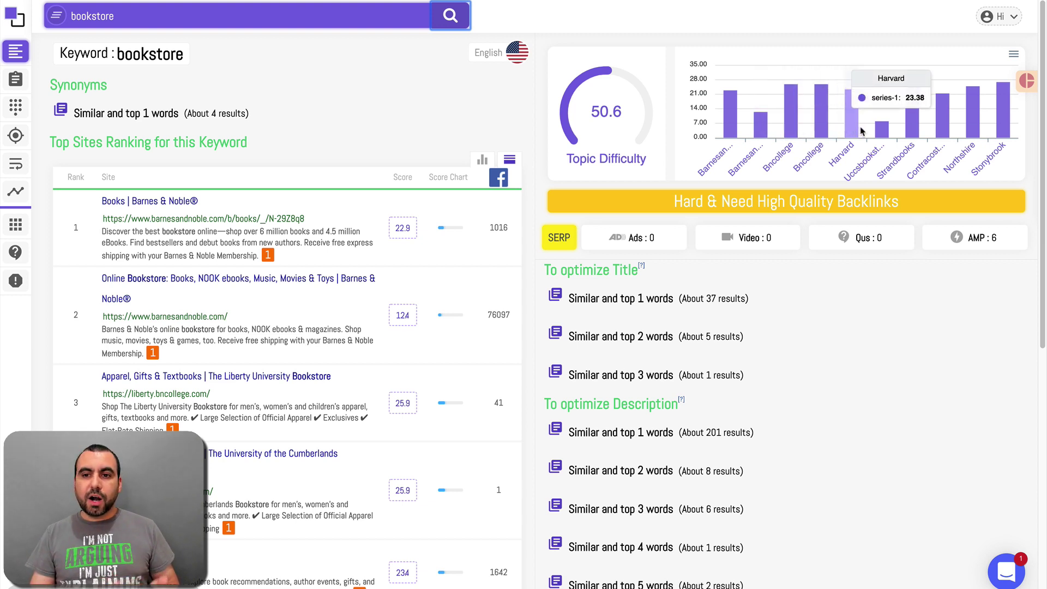
pyautogui.moveTo(884, 133)
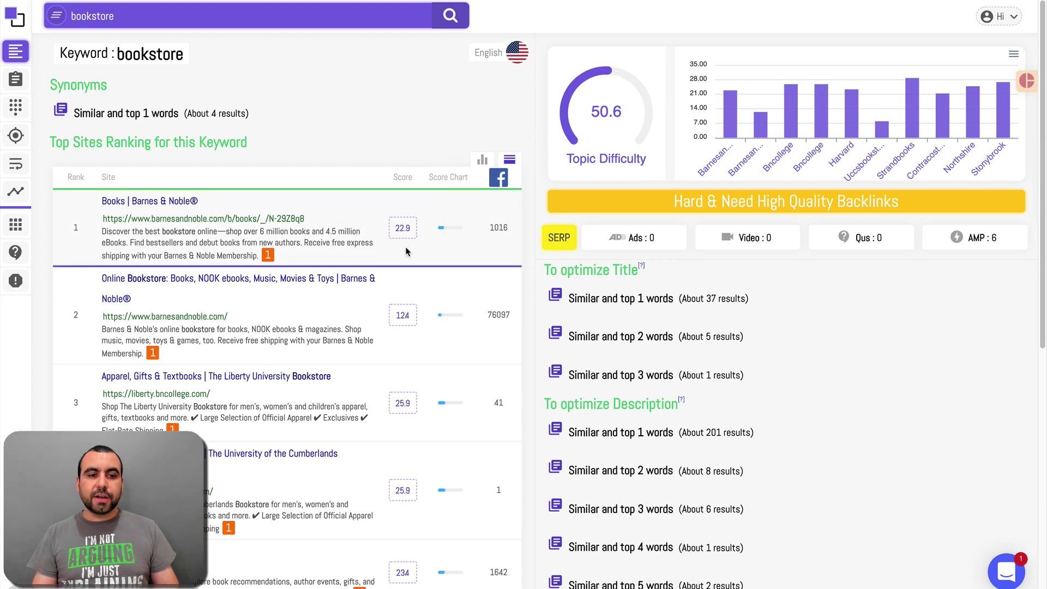
pyautogui.click(481, 162)
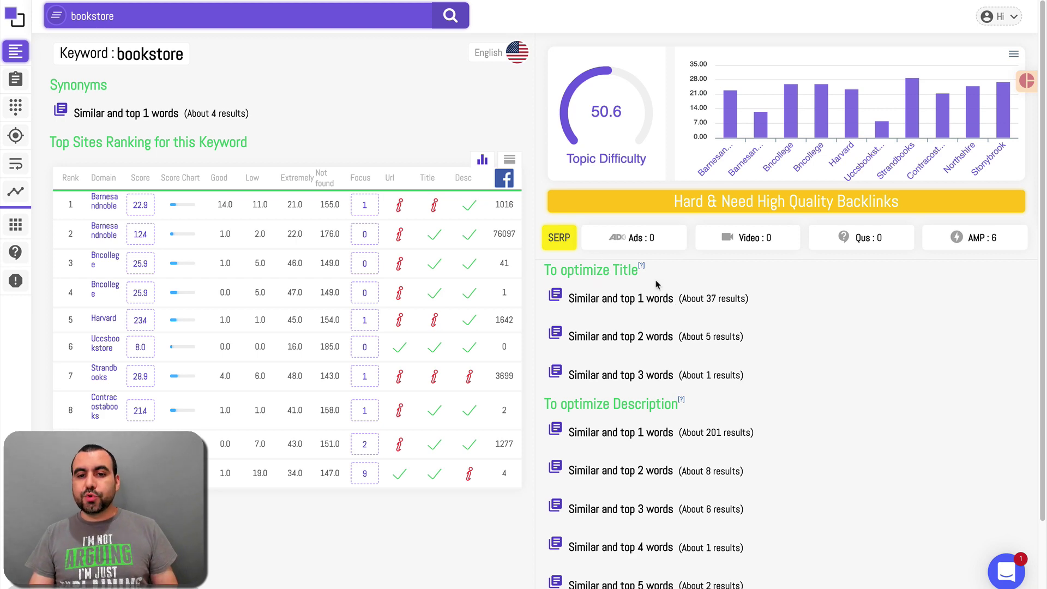
# Examine the similar one-, two- and three-word keyword lists for optimizing the title, closing each list after viewing.
pyautogui.scroll(-1, 658, 286)
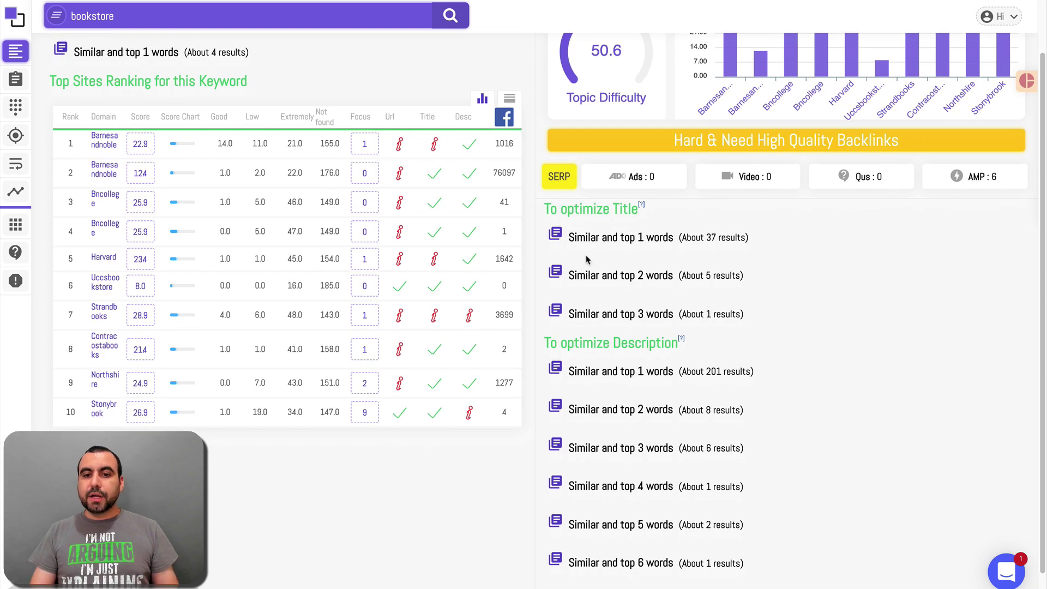
pyautogui.click(555, 235)
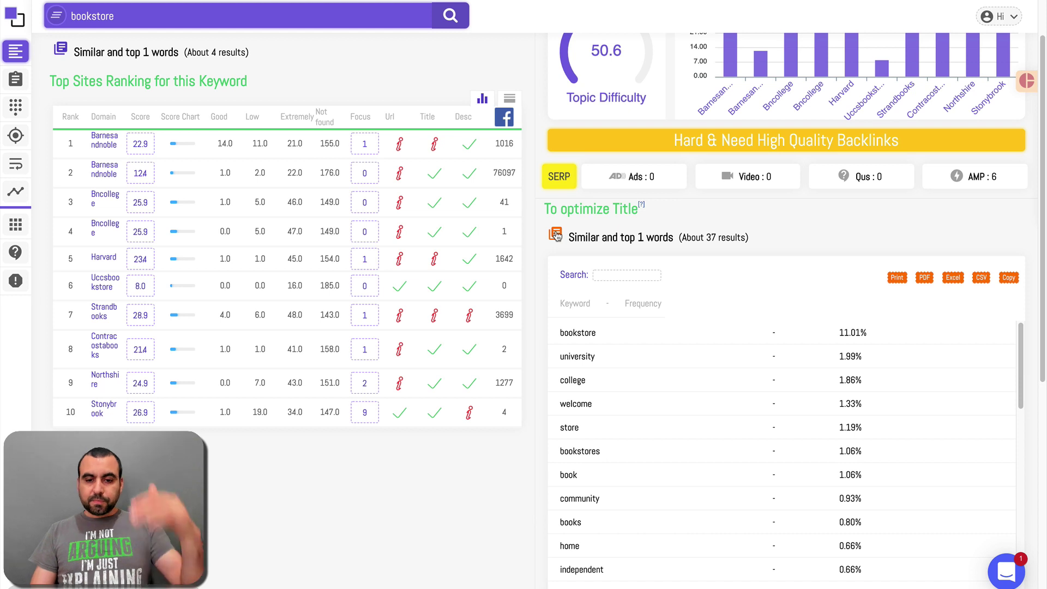
pyautogui.click(556, 234)
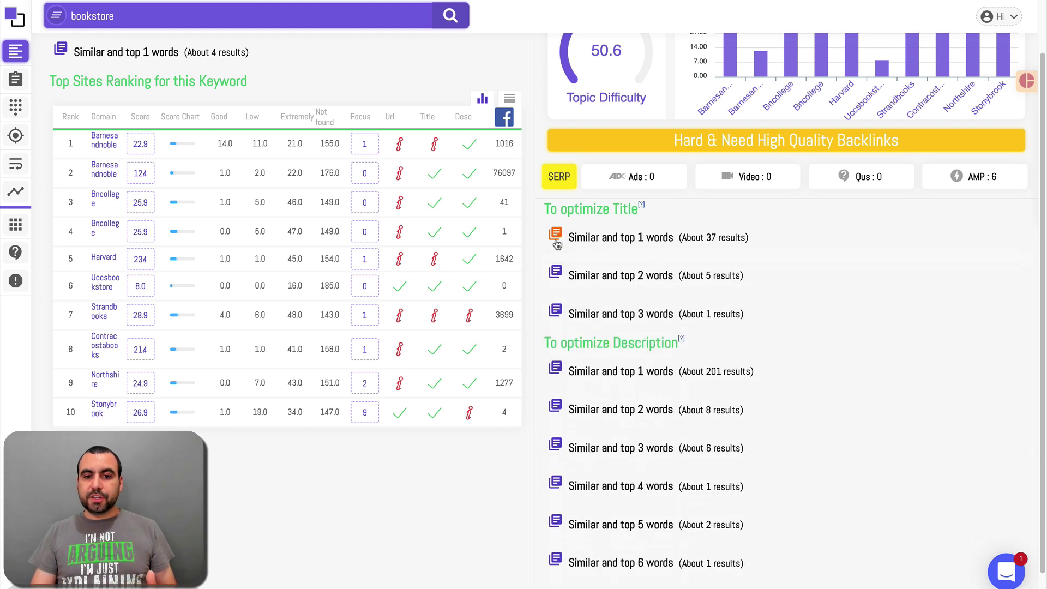
pyautogui.click(555, 276)
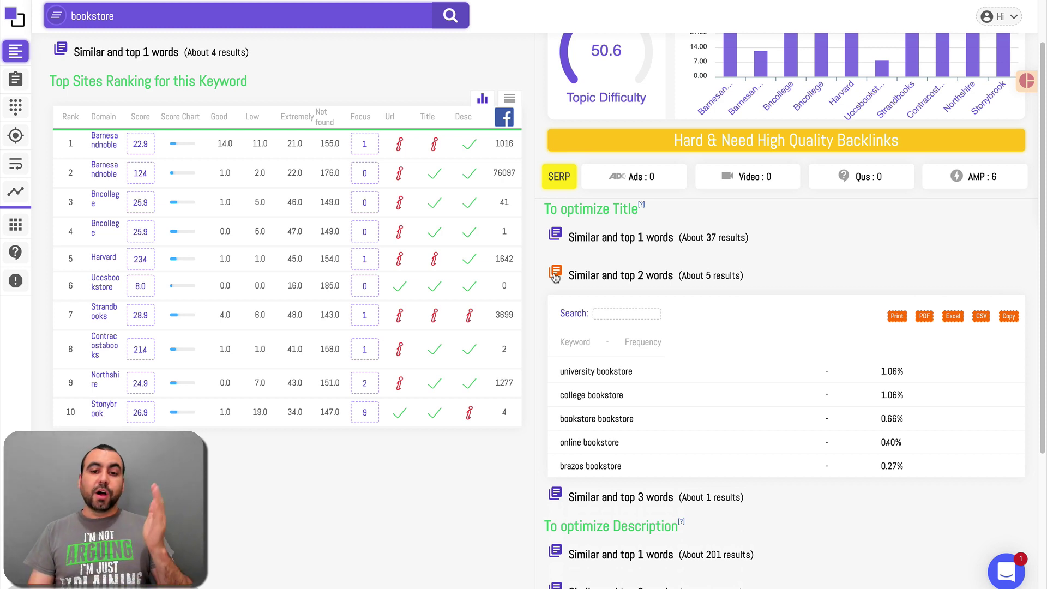
pyautogui.click(555, 277)
pyautogui.click(554, 315)
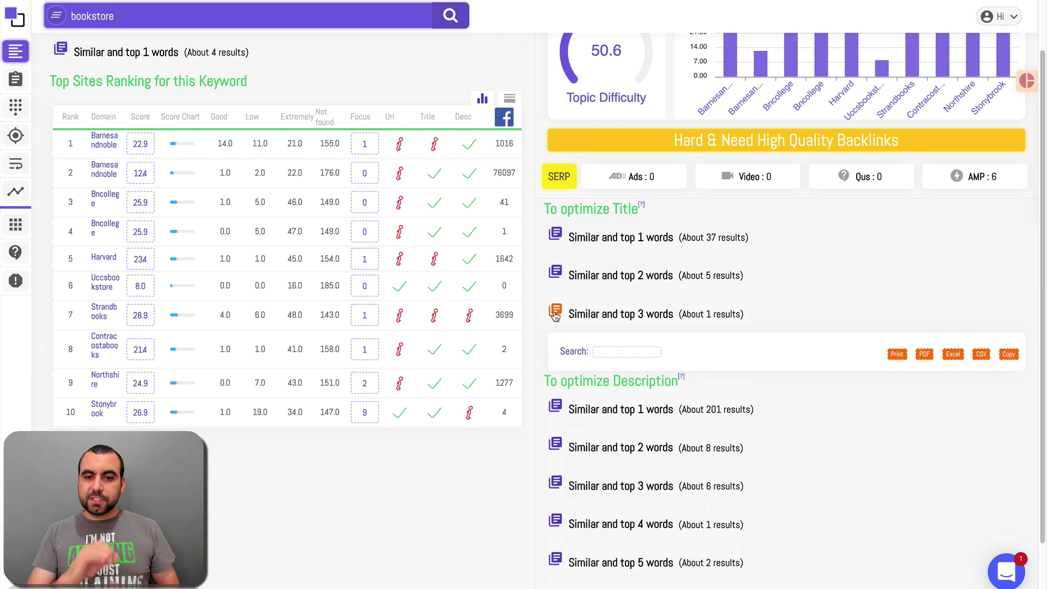
pyautogui.click(554, 315)
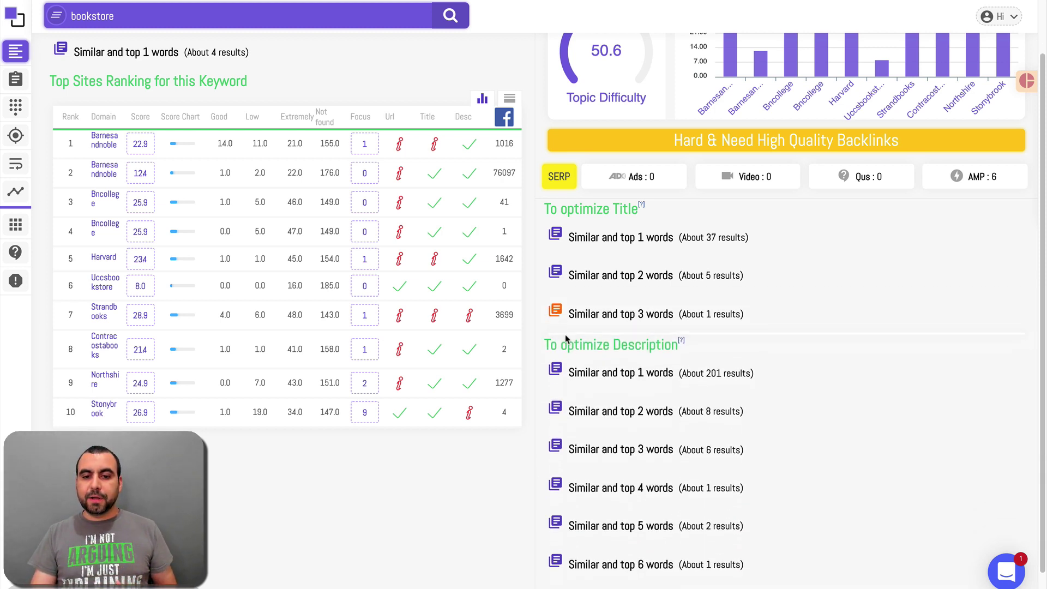
# Examine the similar two-word and six-word keyword lists for optimizing the description.
pyautogui.scroll(-1, 551, 316)
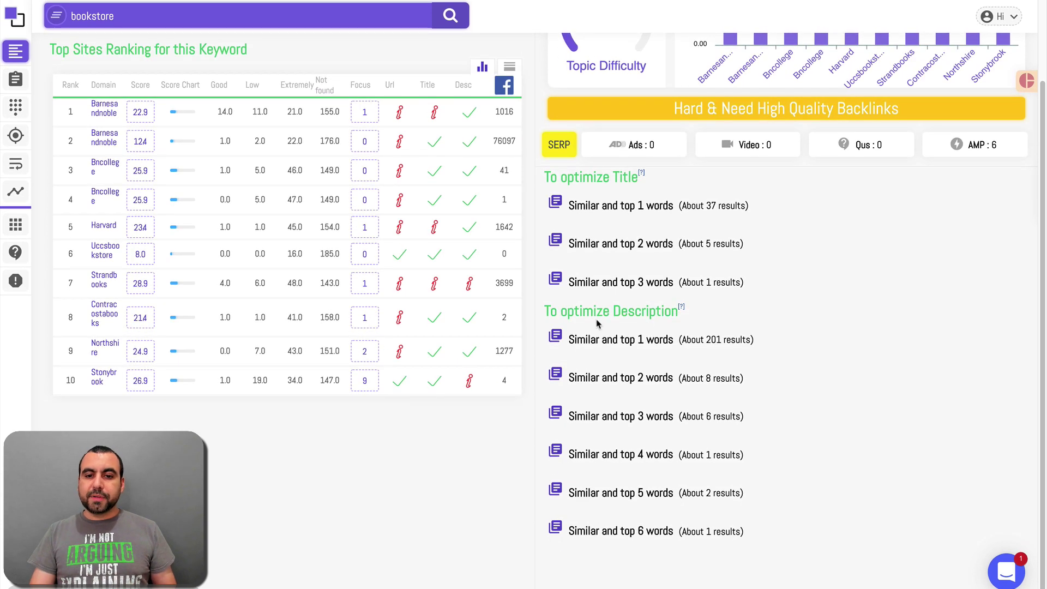
pyautogui.click(558, 376)
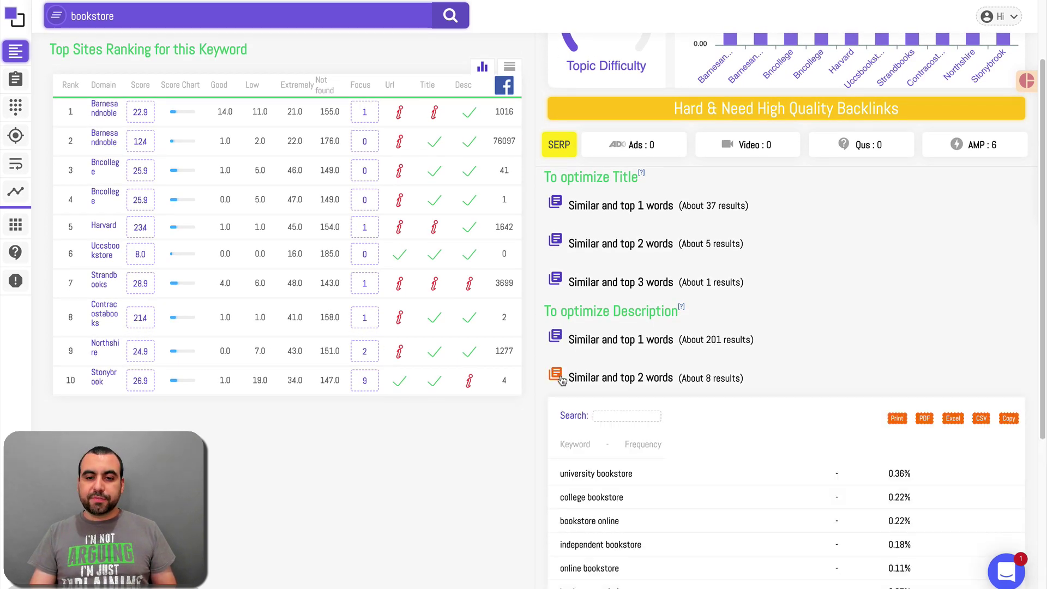
pyautogui.scroll(-5, 561, 380)
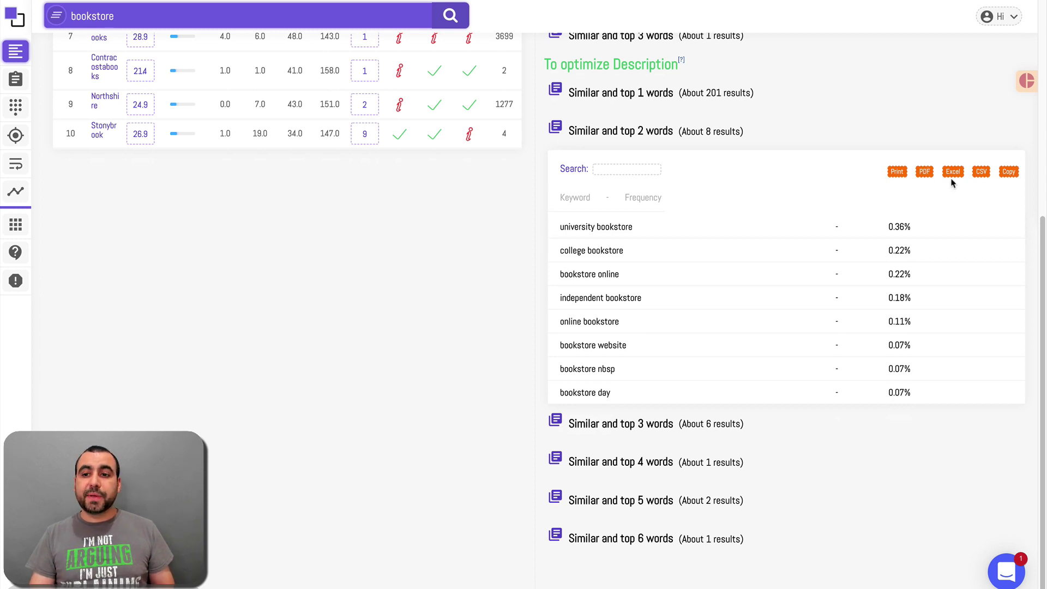
pyautogui.click(555, 127)
pyautogui.click(555, 528)
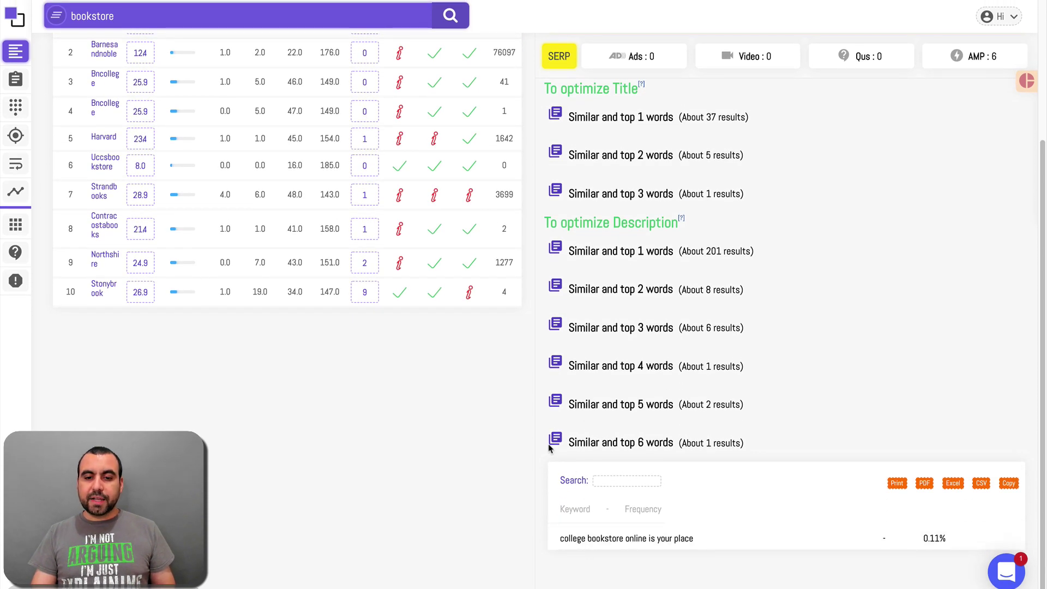
pyautogui.scroll(4, 550, 446)
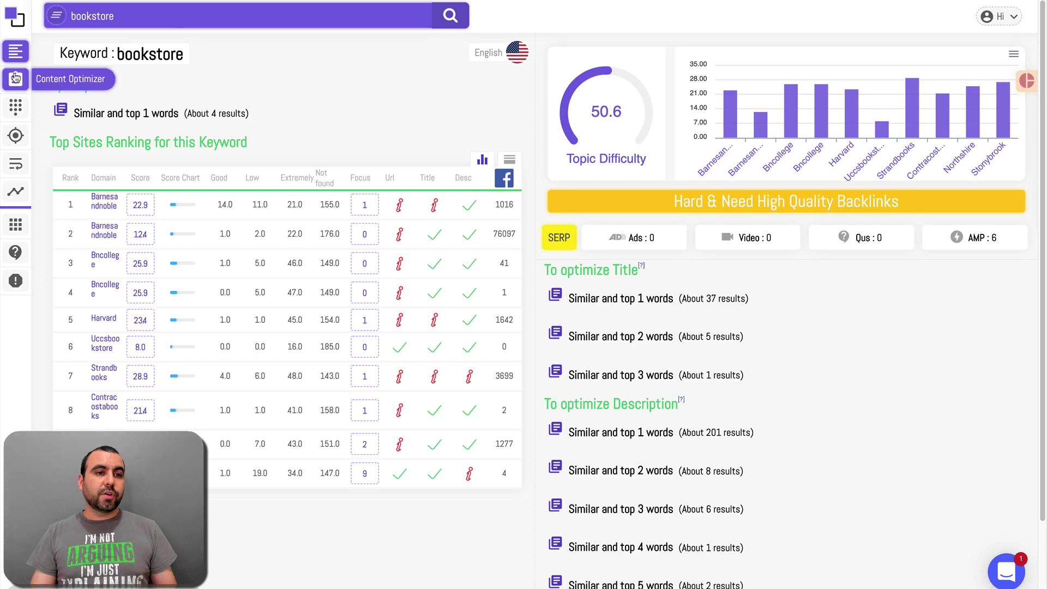
# Open the Content Optimizer and paste in the text copied from HubSpot's article "How to Create a Market for Your Product When There Isn't One".
pyautogui.click(16, 79)
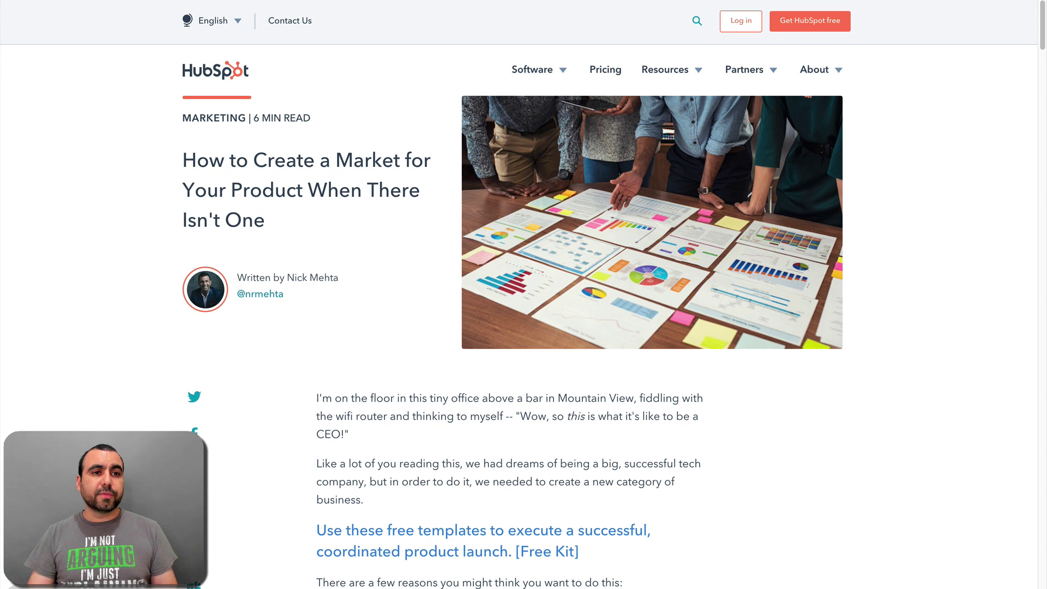
pyautogui.scroll(-5, 355, 360)
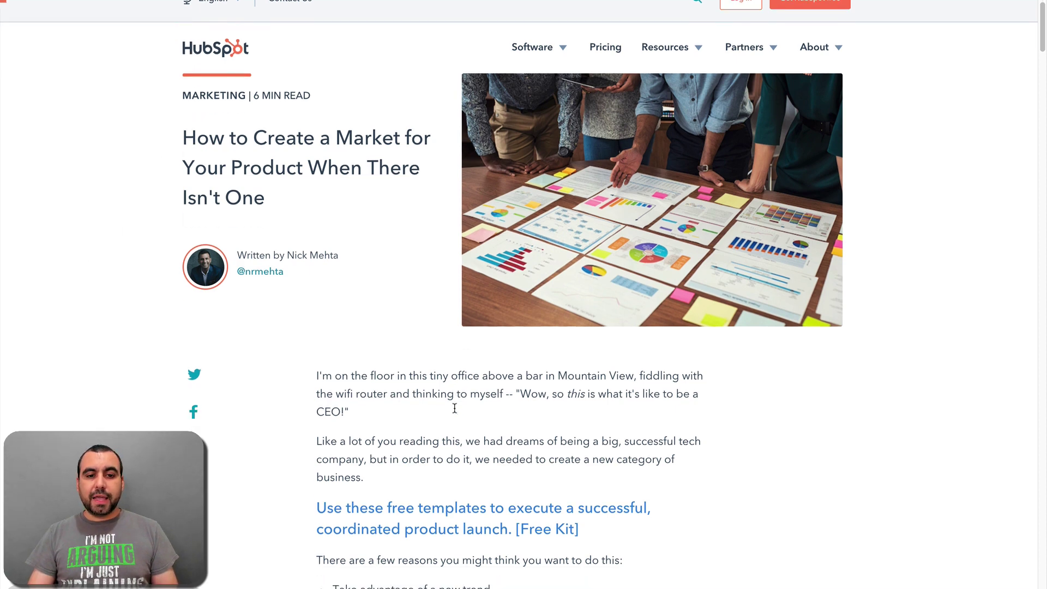
pyautogui.moveTo(314, 161); pyautogui.dragTo(607, 342)
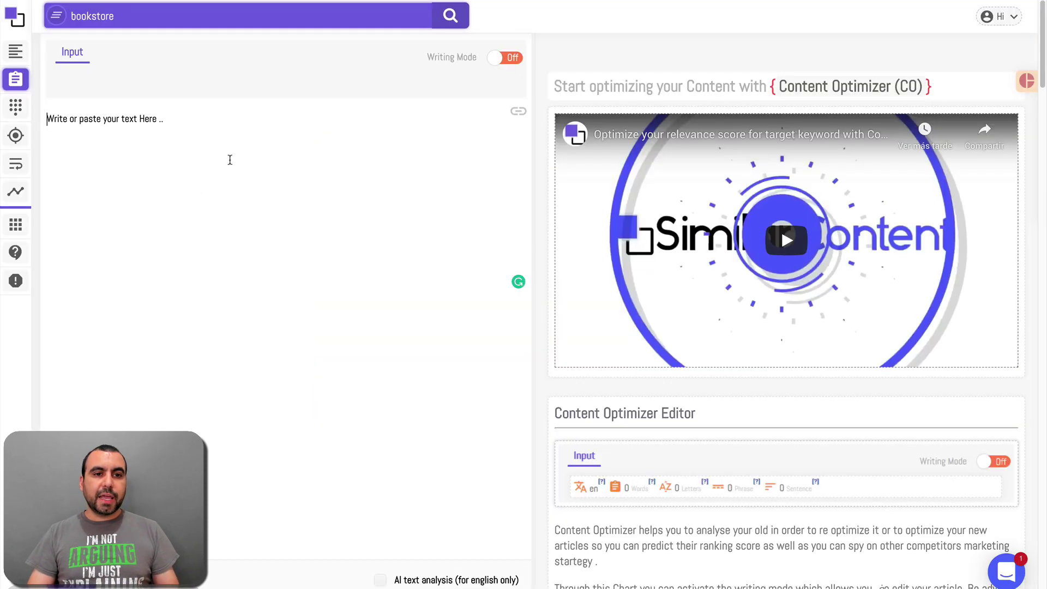
pyautogui.write('We looked at seemingly countless options, ranging from customer analytics to customer insights and even customer artificial intelligence.  We also listened to pretty much everyone, too. There has been a widely accepted belief in B2B that analysts are the defining voice for new categories. With their two-by-twos and expert analysis, these firms have built very successful businesses offering advice to companies on product positioning, naming, and overall strategy.  However, without any disrespect to the analyst community, the world is changing. Customers have more voice, and technology has enabled companies such as G2 and TrustRadius to give these customers a medium by which to validate categories and brand leadership.')
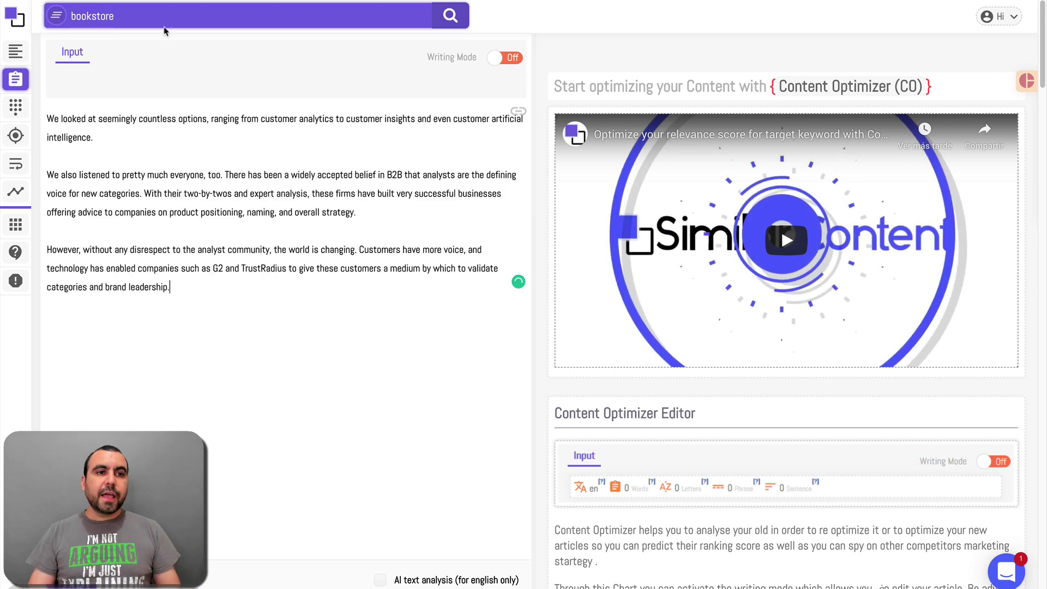
# Analyze the pasted article's relevancy against the focus topic "bookstore".
pyautogui.click(303, 20)
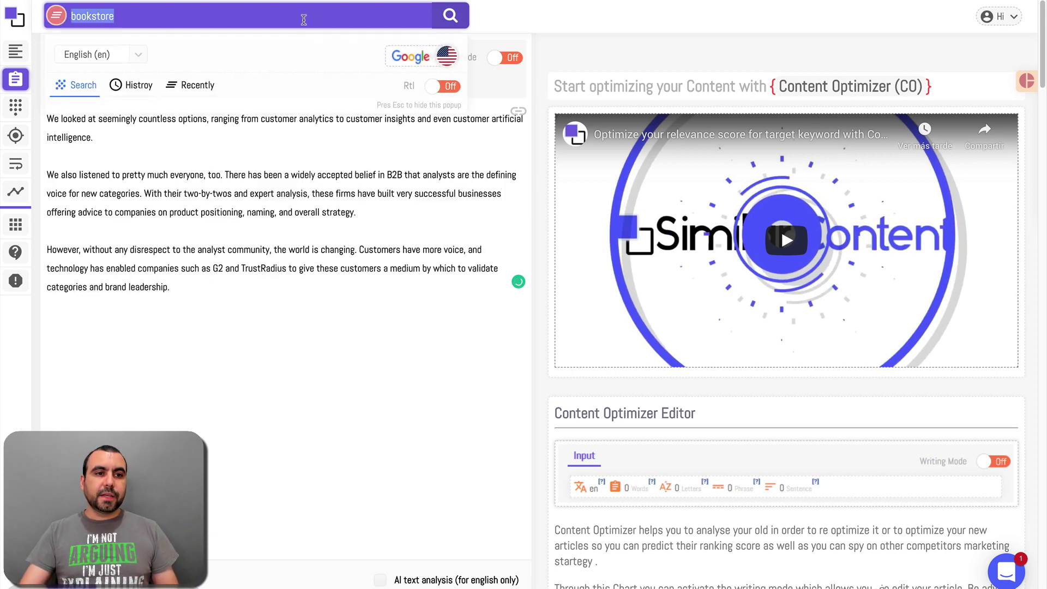
pyautogui.click(267, 214)
pyautogui.scroll(8, 344, 170)
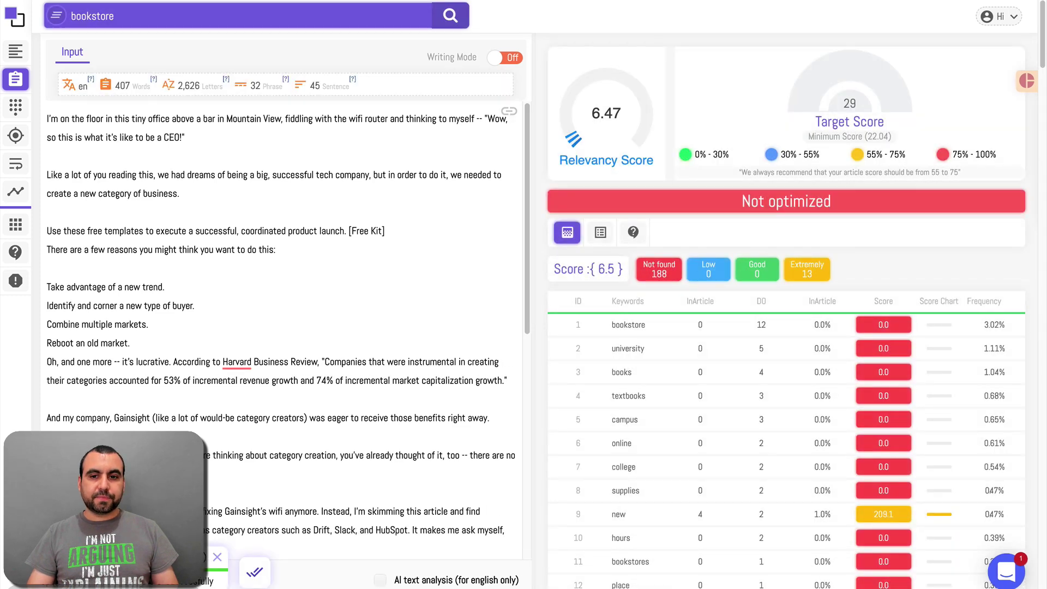
# Change the focus topic to "product" and analyze the pasted article's relevancy against it.
pyautogui.click(104, 17)
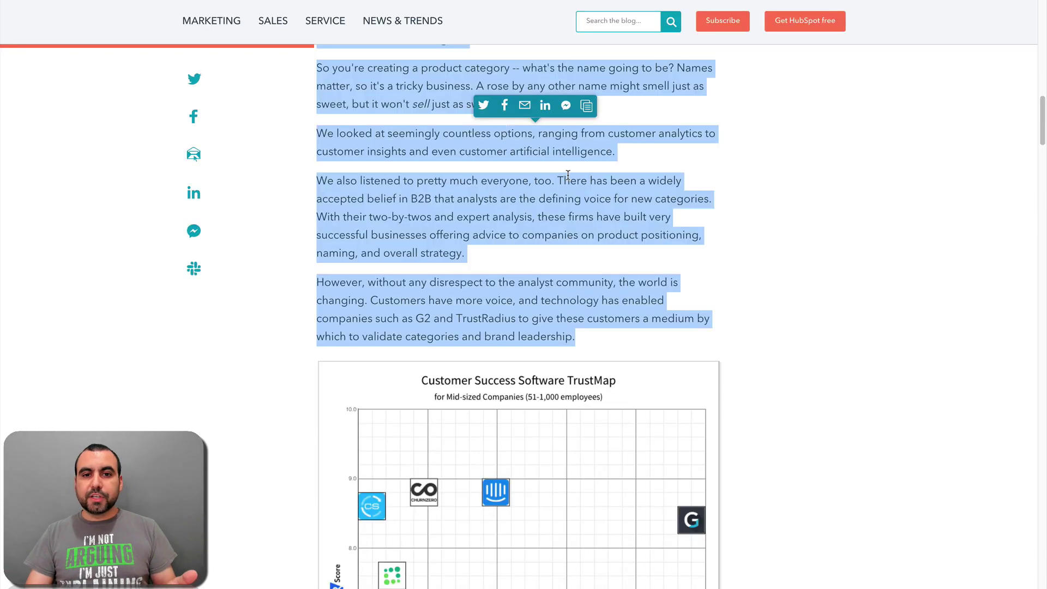
pyautogui.scroll(10, 341, 182)
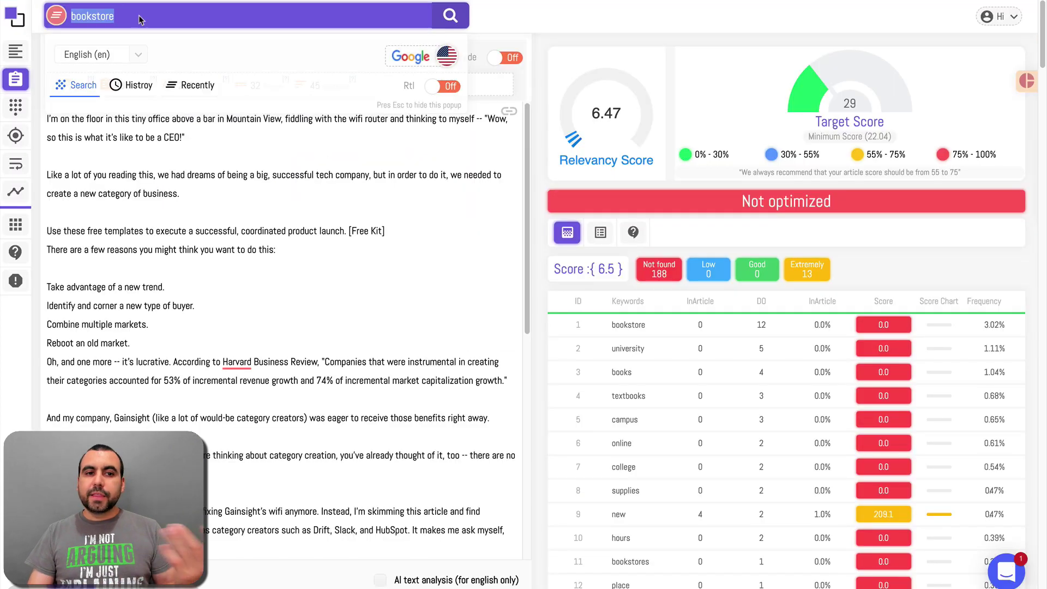
pyautogui.write('product')
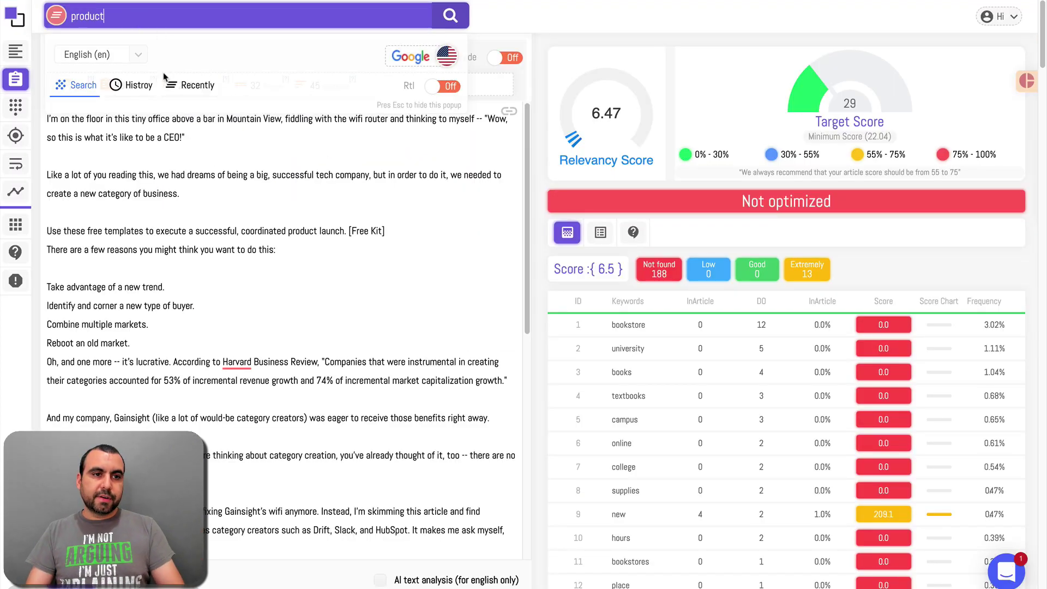
pyautogui.click(307, 247)
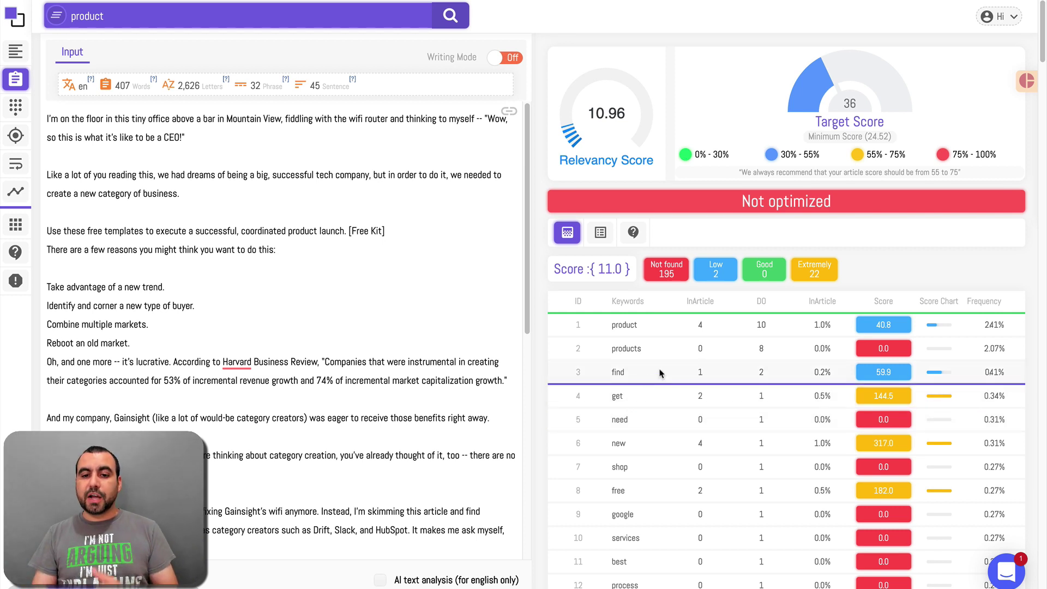
# Examine the keyword table for "product", comparing article counts and scores of terms such as "get" and "google" with the article text.
pyautogui.moveTo(611, 396); pyautogui.dragTo(631, 399)
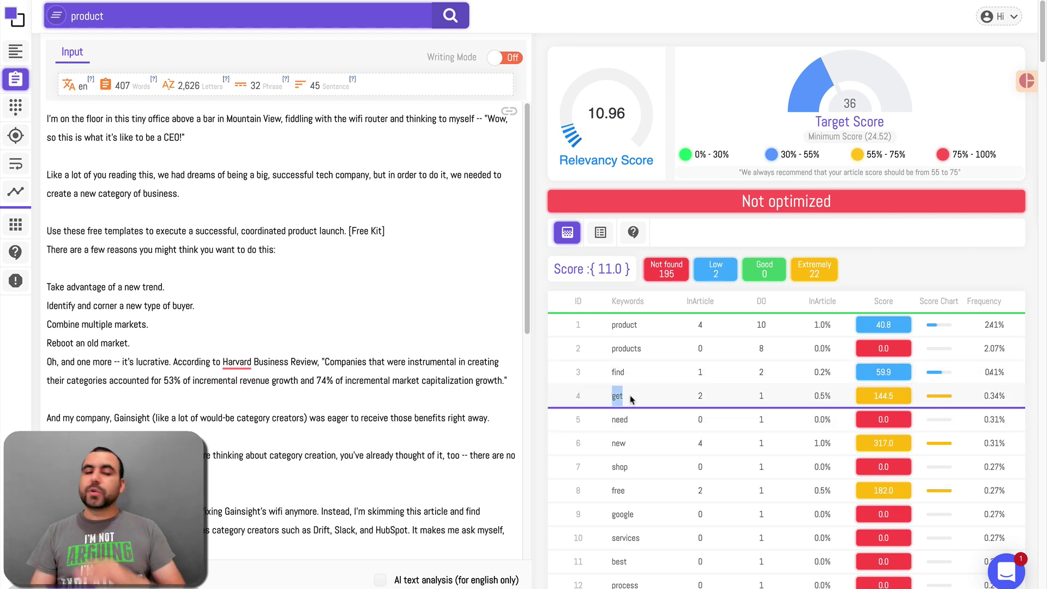
pyautogui.click(871, 398)
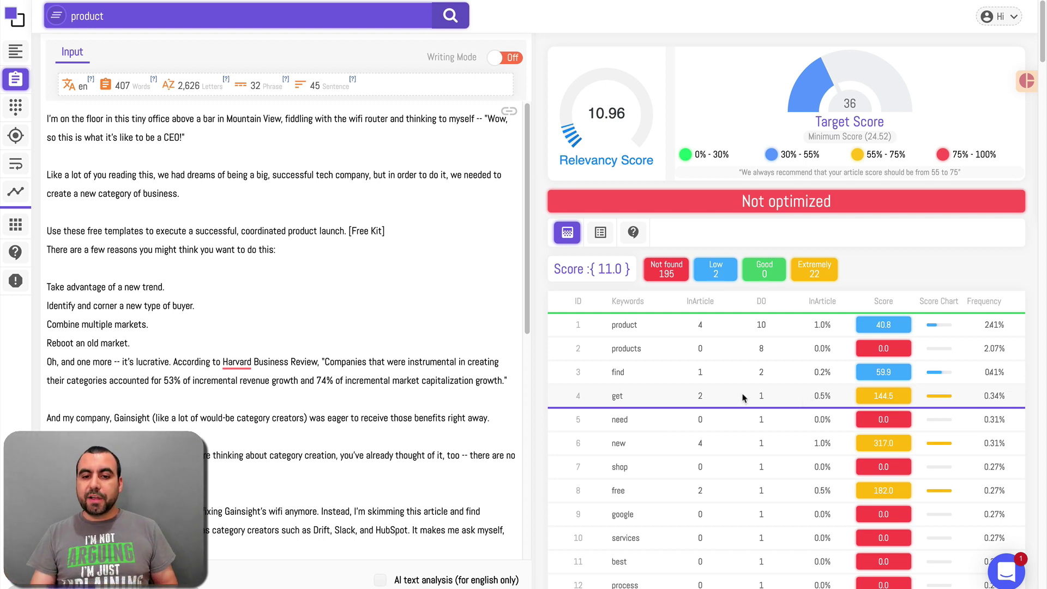
pyautogui.scroll(-1, 676, 498)
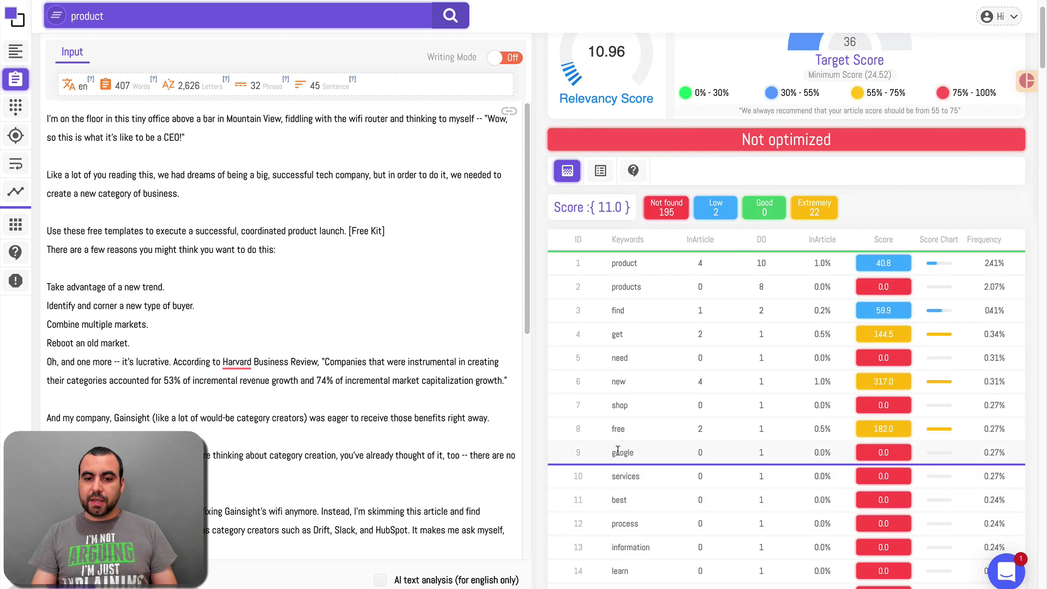
pyautogui.moveTo(610, 460); pyautogui.dragTo(643, 461)
pyautogui.click(643, 461)
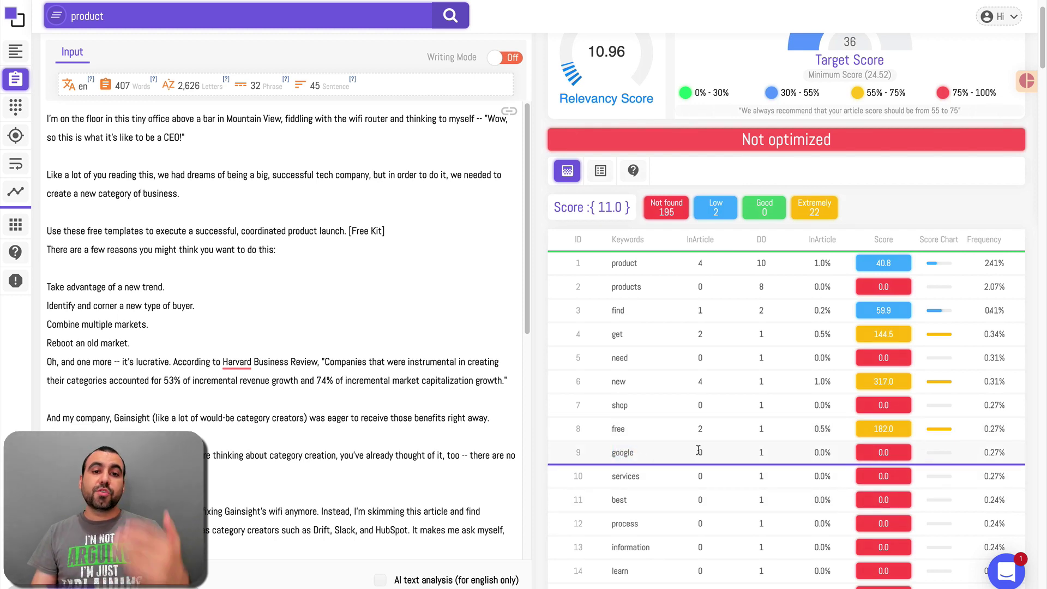
pyautogui.click(222, 438)
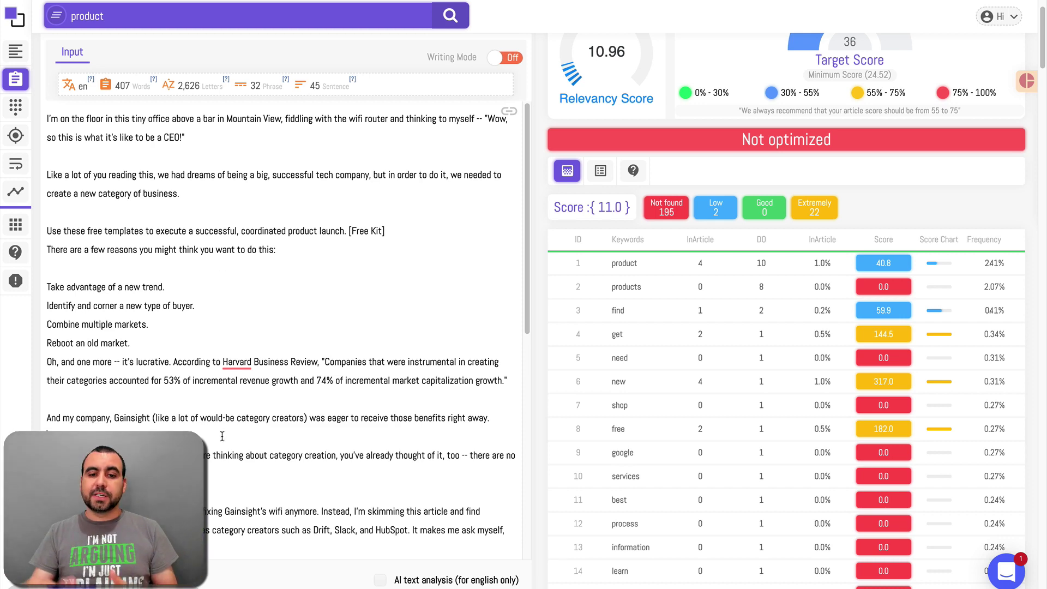
pyautogui.scroll(-3, 222, 436)
pyautogui.scroll(3, 222, 436)
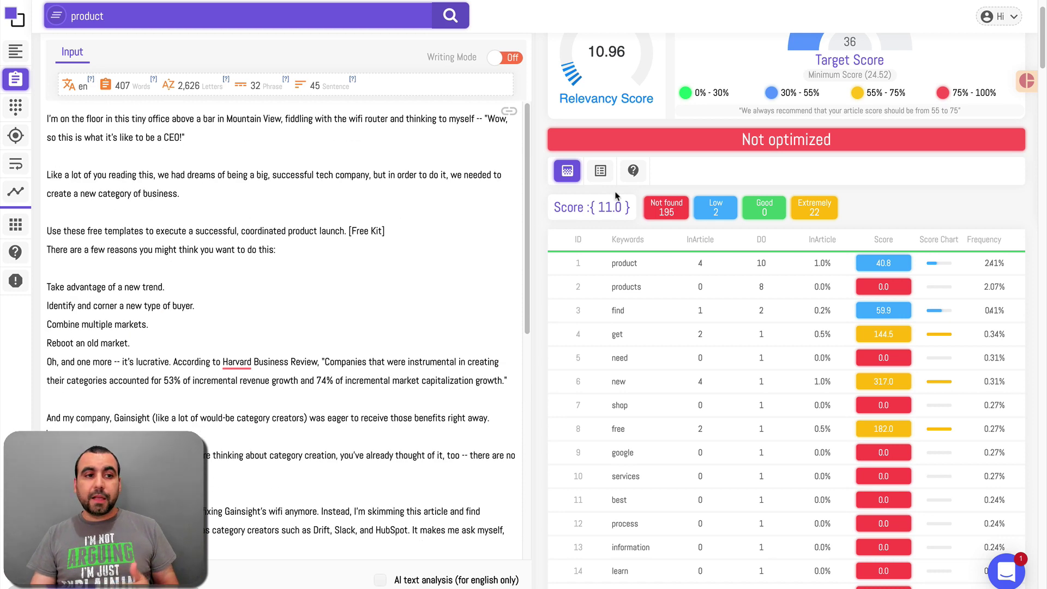
pyautogui.scroll(2, 617, 196)
# Open Keyword Brainstorming and search for keyword ideas on "fast cars".
pyautogui.click(17, 107)
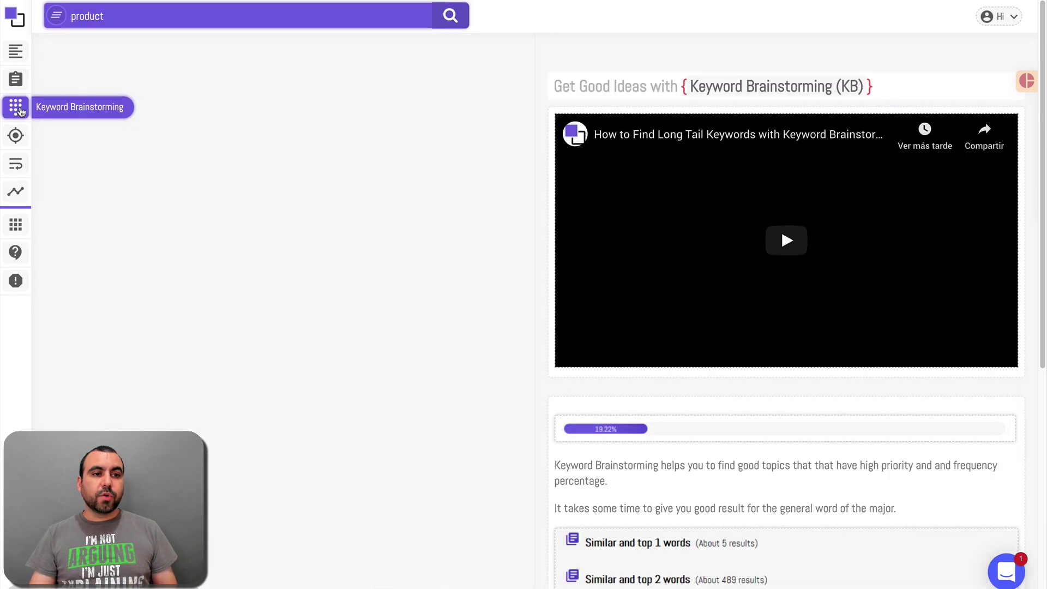
pyautogui.click(246, 16)
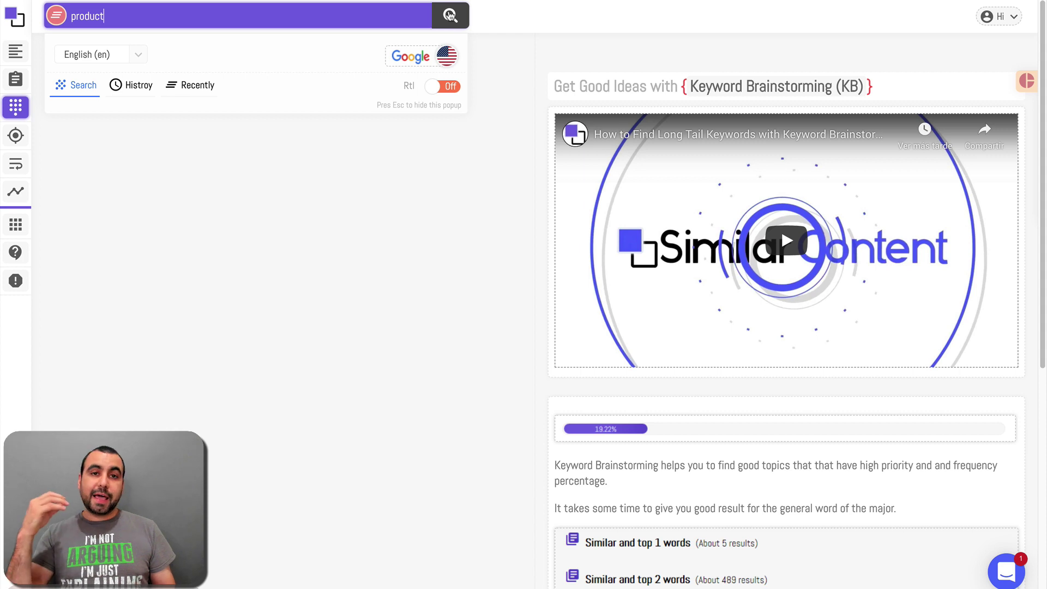
pyautogui.doubleClick(328, 22)
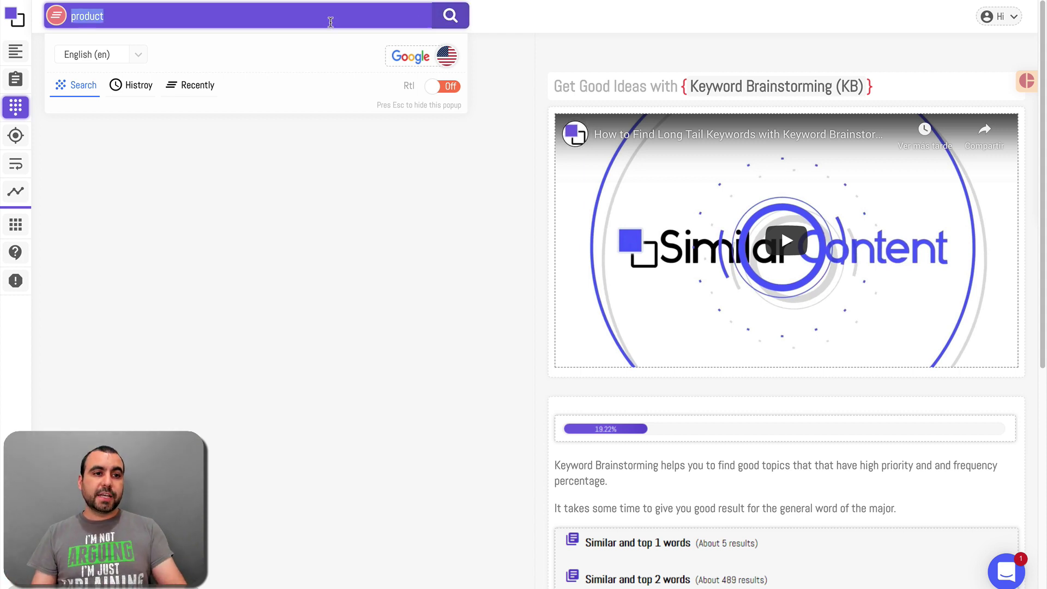
pyautogui.write('fast cars')
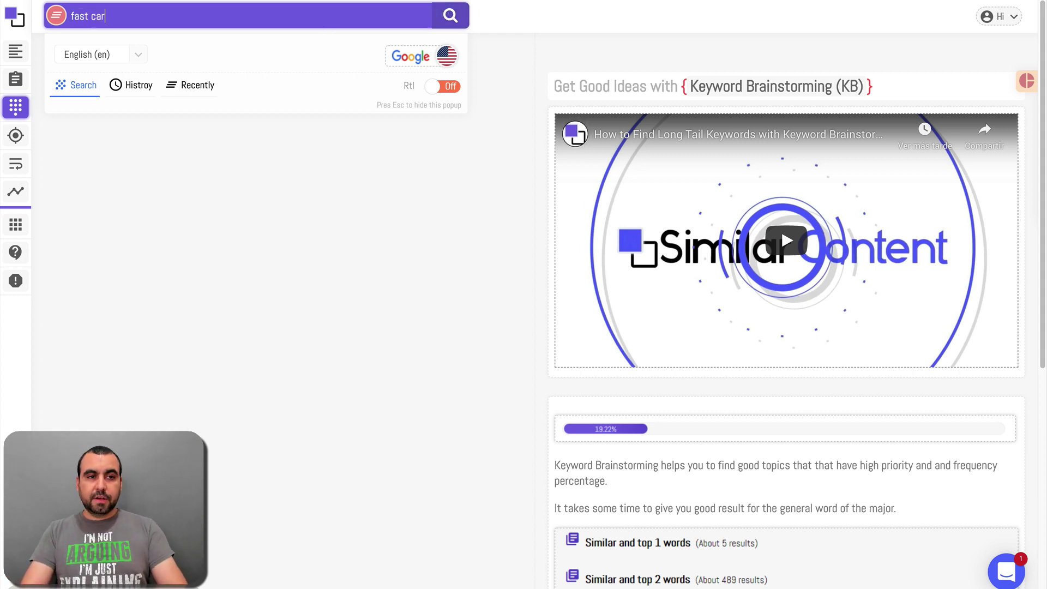
pyautogui.click(448, 16)
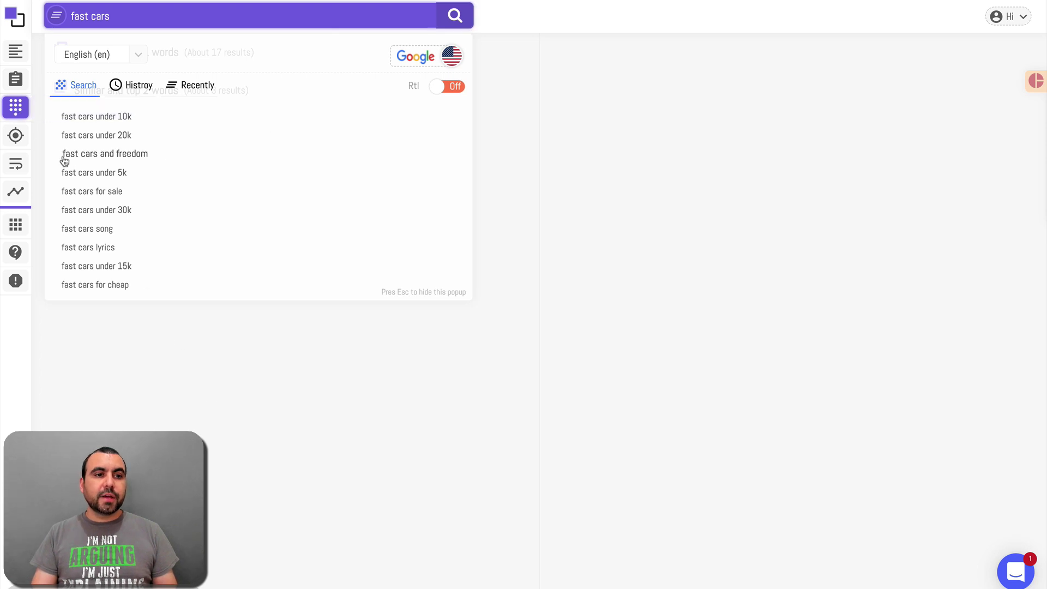
# Open the MicroNiche Finder and search for micro niches of "cars".
pyautogui.click(15, 136)
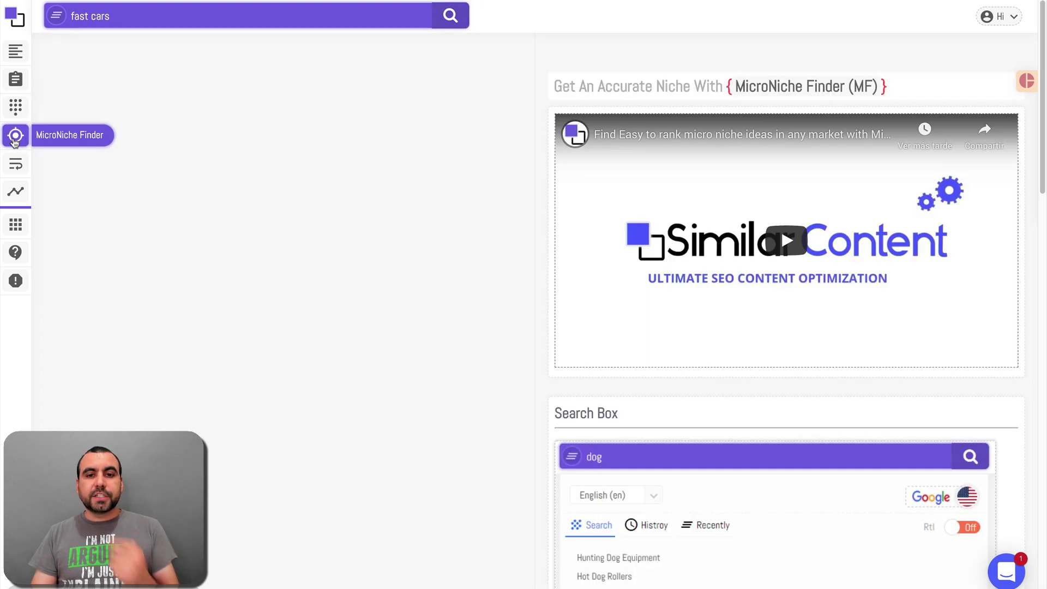
pyautogui.tripleClick(138, 15)
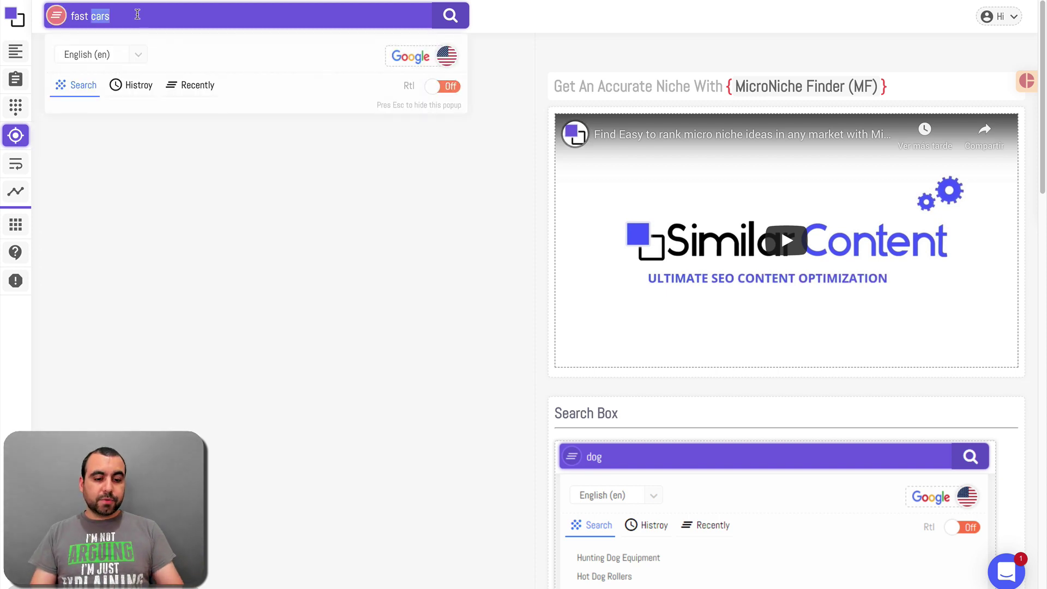
pyautogui.write('cars')
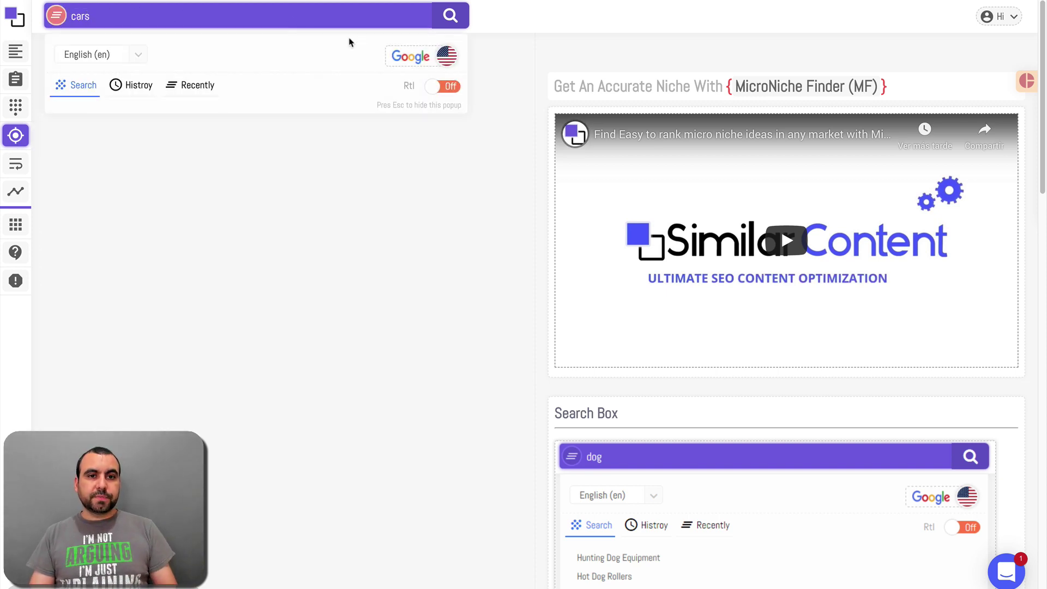
pyautogui.click(450, 15)
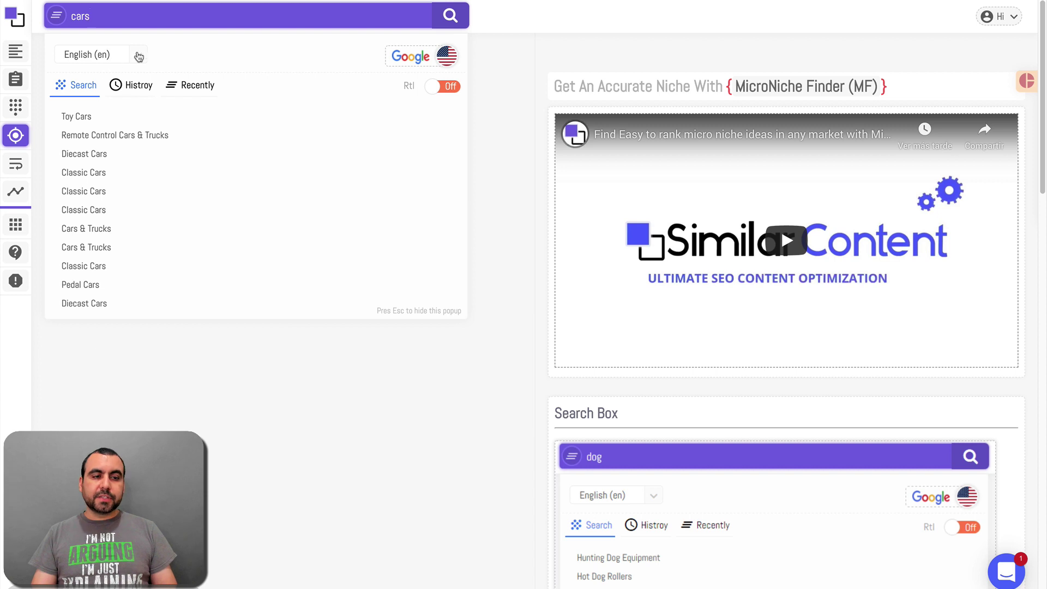
pyautogui.click(450, 16)
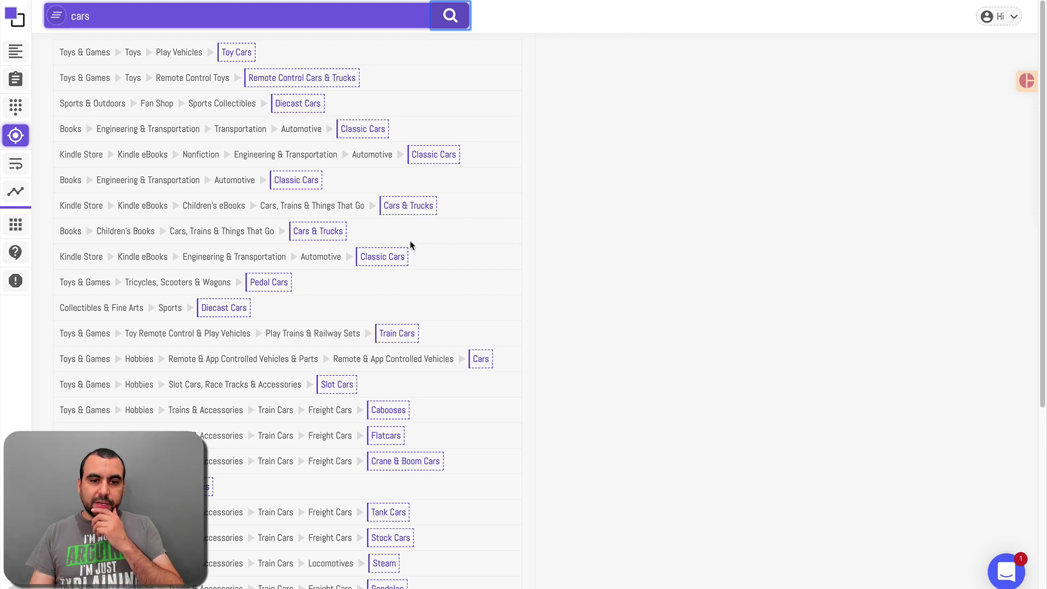
# Explore the Train Cars niche and research the topic difficulty of its customer question "what are the cars on a train called?".
pyautogui.click(401, 336)
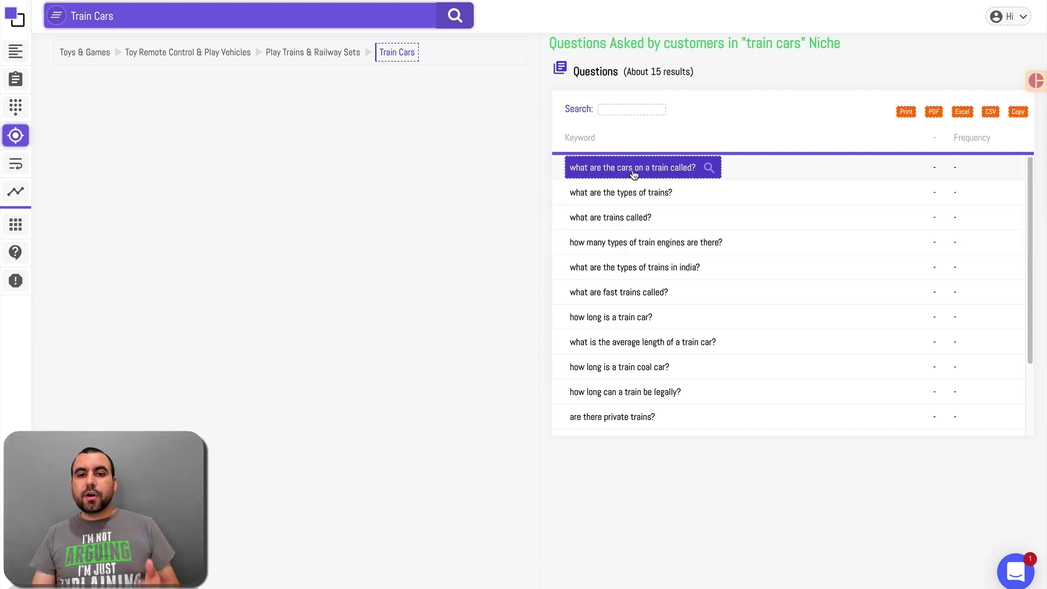
pyautogui.click(708, 169)
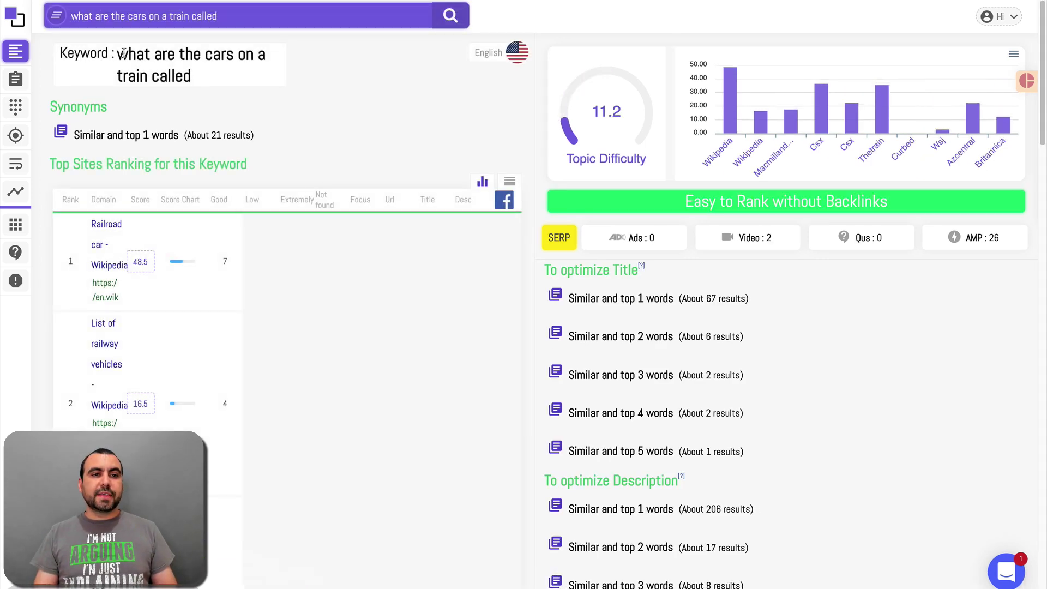
pyautogui.moveTo(117, 53); pyautogui.dragTo(191, 76)
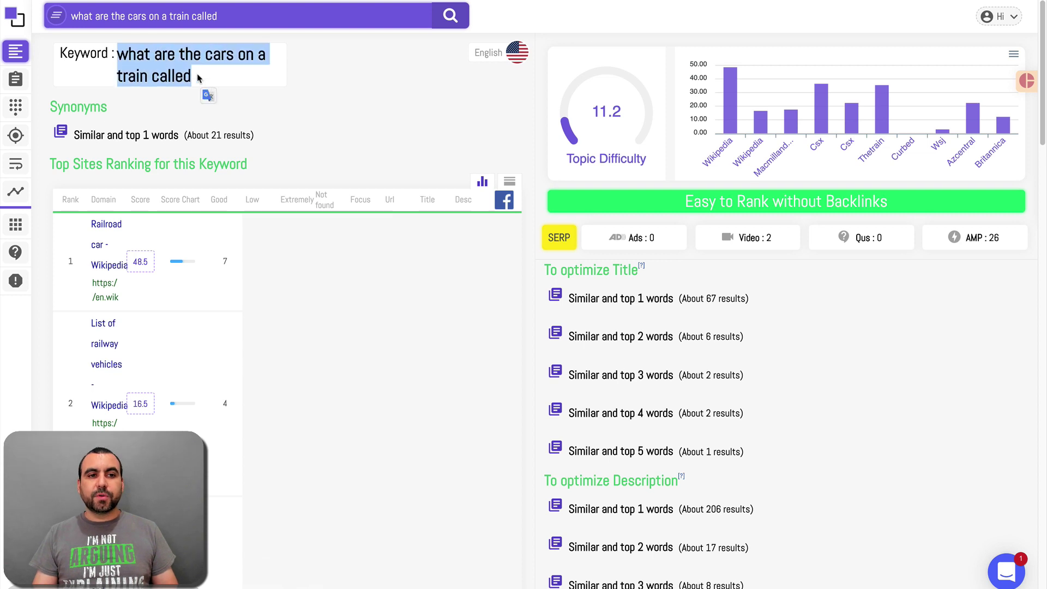
pyautogui.click(198, 78)
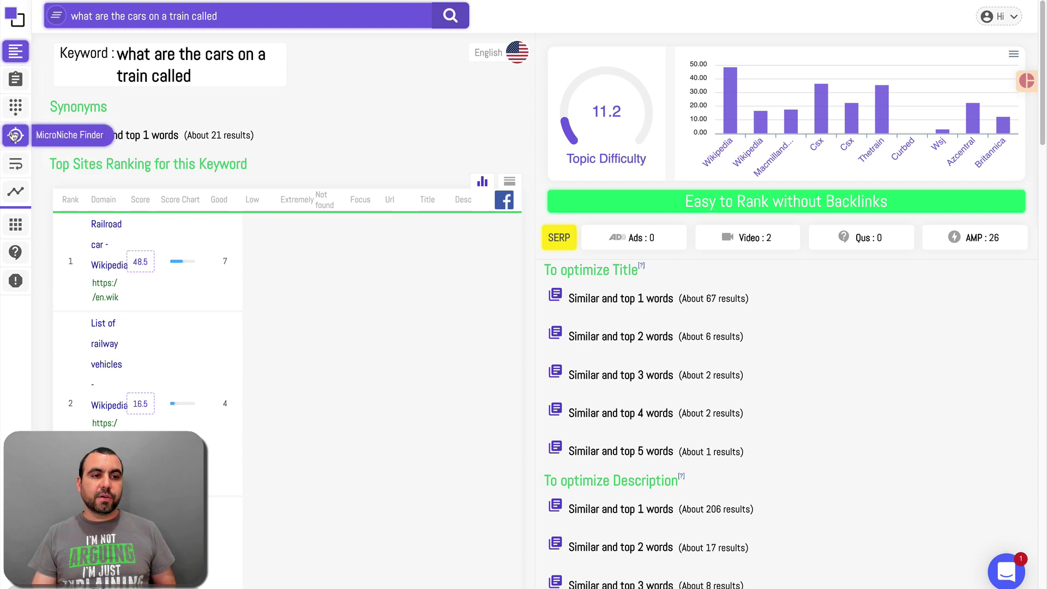
# Open the Content Rewriter and paste in the selected text copied from the HubSpot article.
pyautogui.click(16, 163)
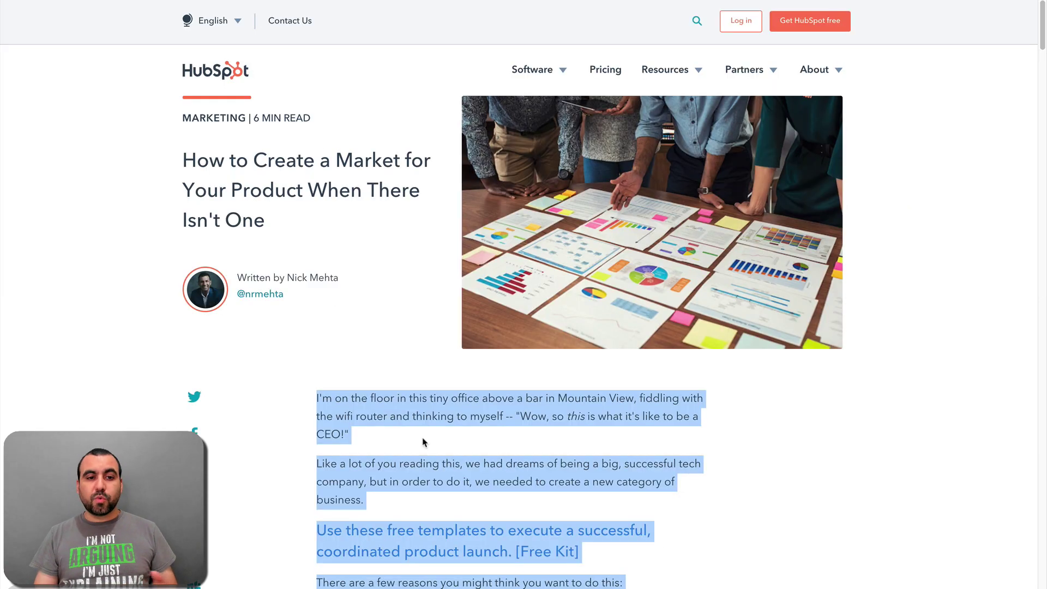
pyautogui.scroll(-3, 422, 440)
pyautogui.rightClick(374, 287)
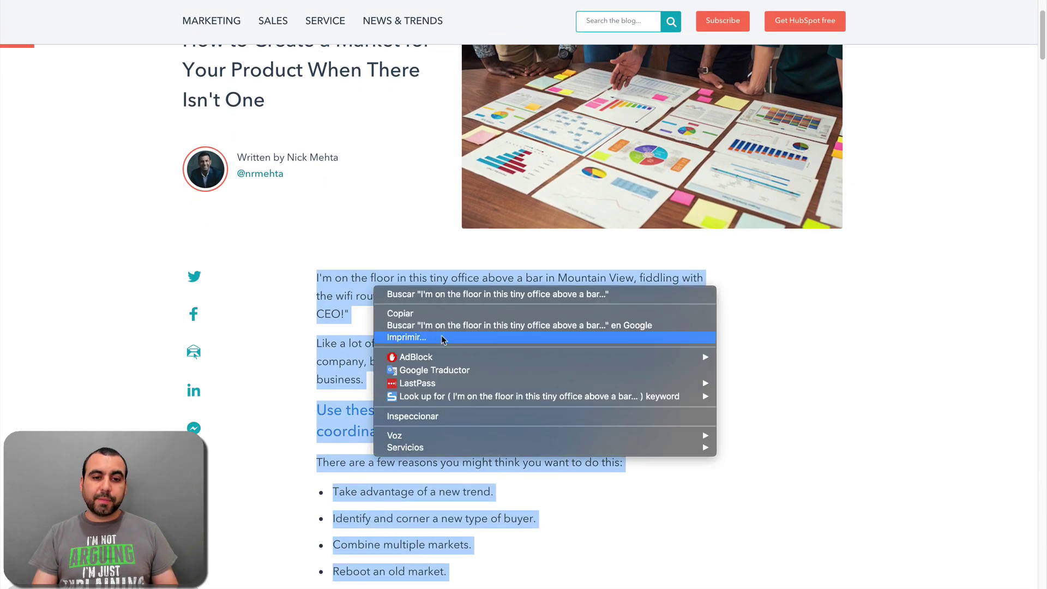
pyautogui.click(421, 312)
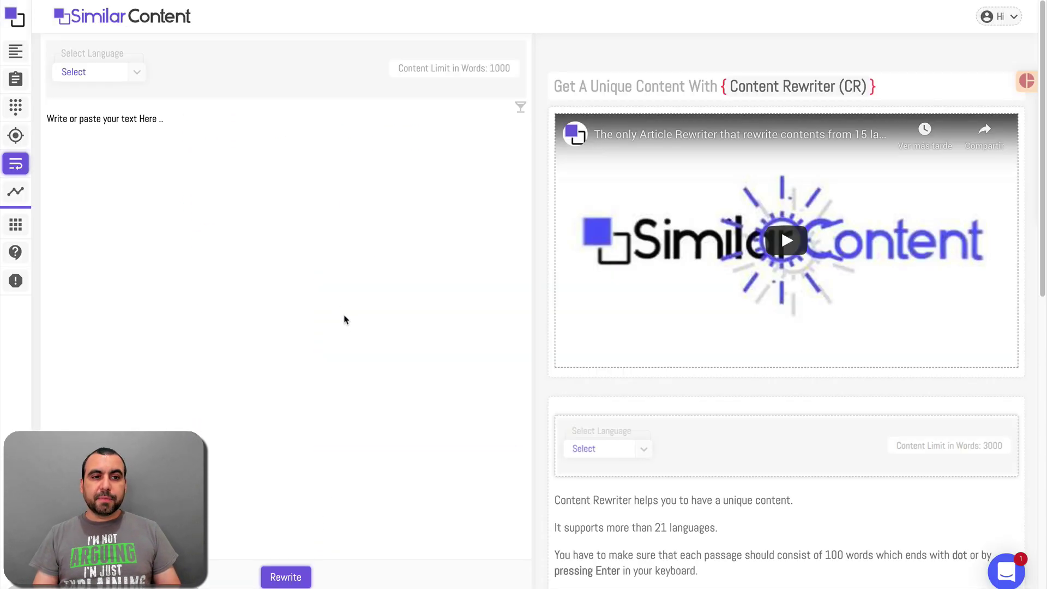
pyautogui.click(295, 265)
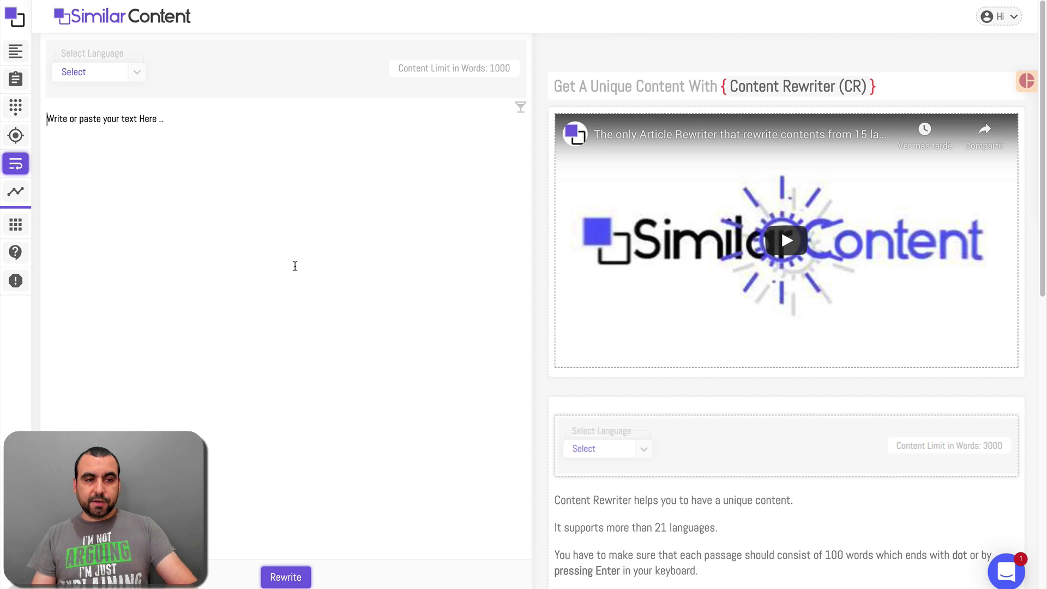
pyautogui.write('We looked at seemingly countless options, ranging from customer analytics to customer insights and even customer artificial intelligence.  We also listened to pretty much everyone, too. There has been a widely accepted belief in B2B that analysts are the defining voice for new categories. With their two-by-twos and expert analysis, these firms have built very successful businesses offering advice to companies on product positioning, naming, and overall strategy.  However, without any disrespect to the analyst community, the world is changing. Customers have more voice, and technology has enabled companies such as G2 and TrustRadius to give these customers a medium by which to validate categories and brand leadership.')
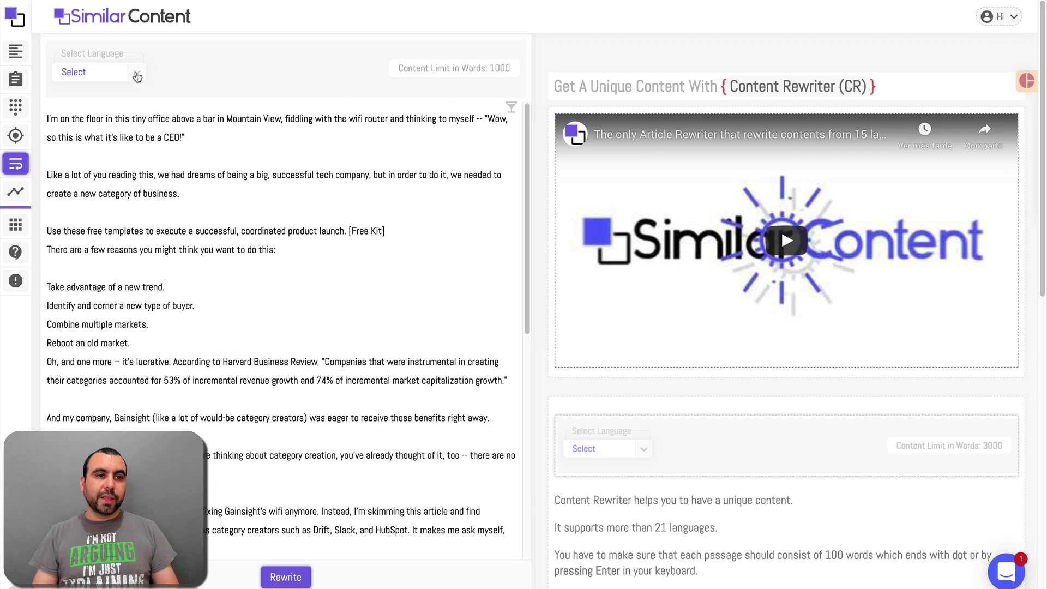
# Set the rewriting language to English (en) and rewrite the pasted article.
pyautogui.click(136, 72)
pyautogui.click(108, 94)
pyautogui.write('en')
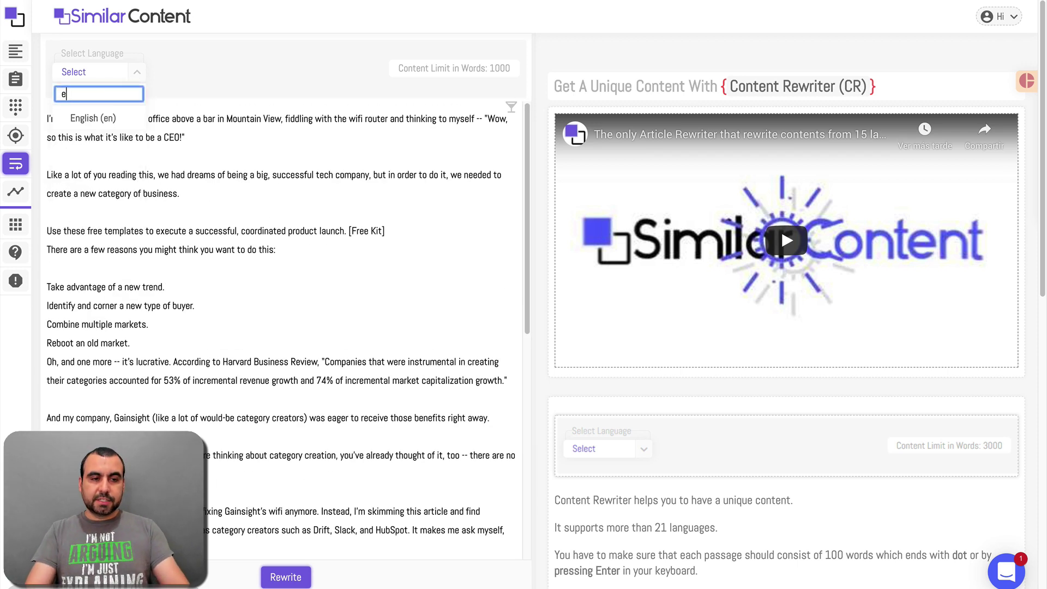
pyautogui.click(109, 117)
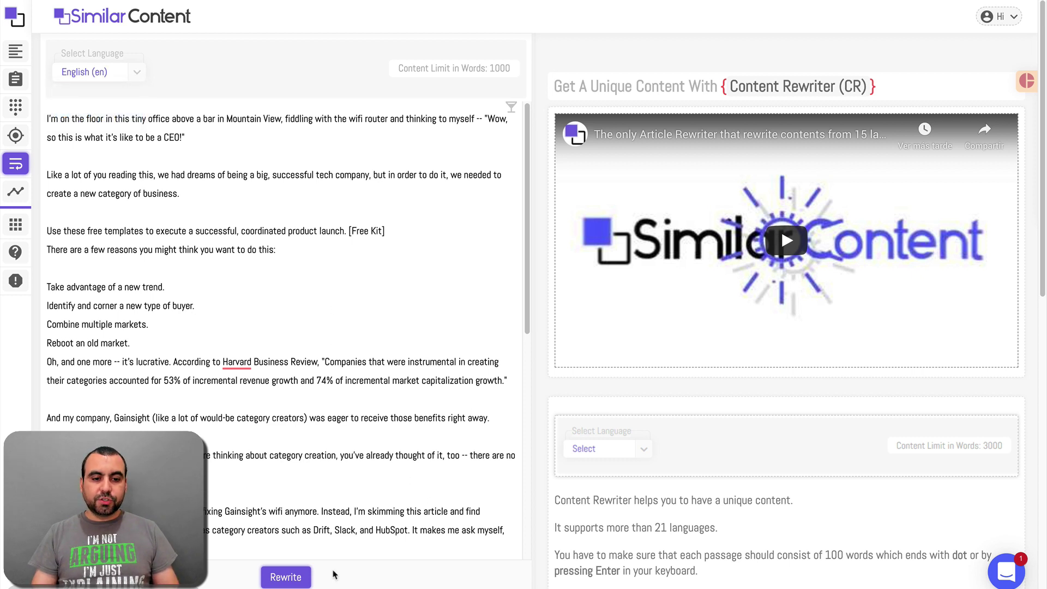
pyautogui.click(305, 577)
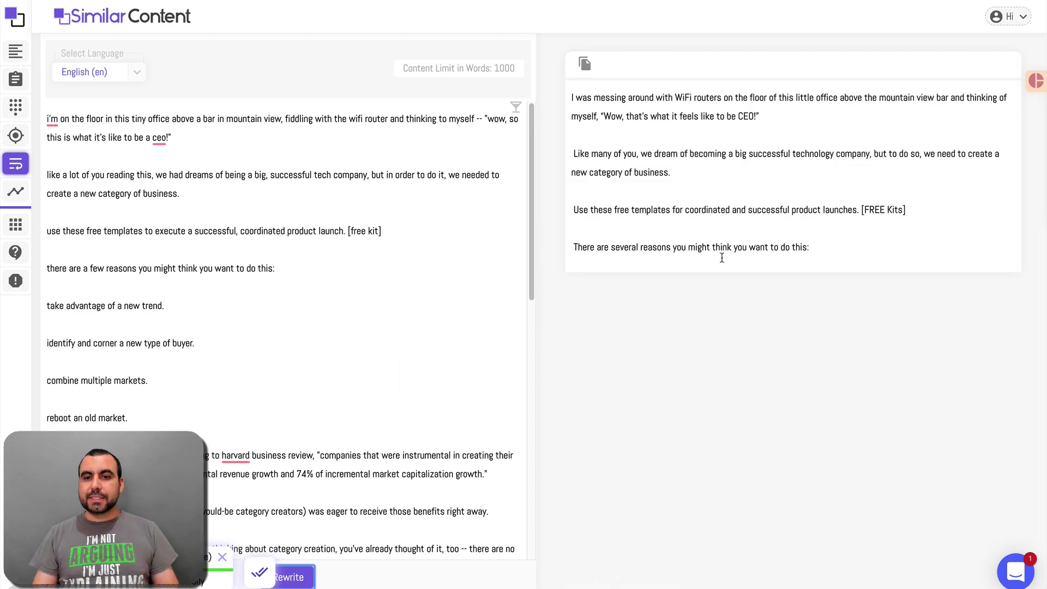
# Compare the opening paragraph of the original article with its rewritten version.
pyautogui.click(807, 184)
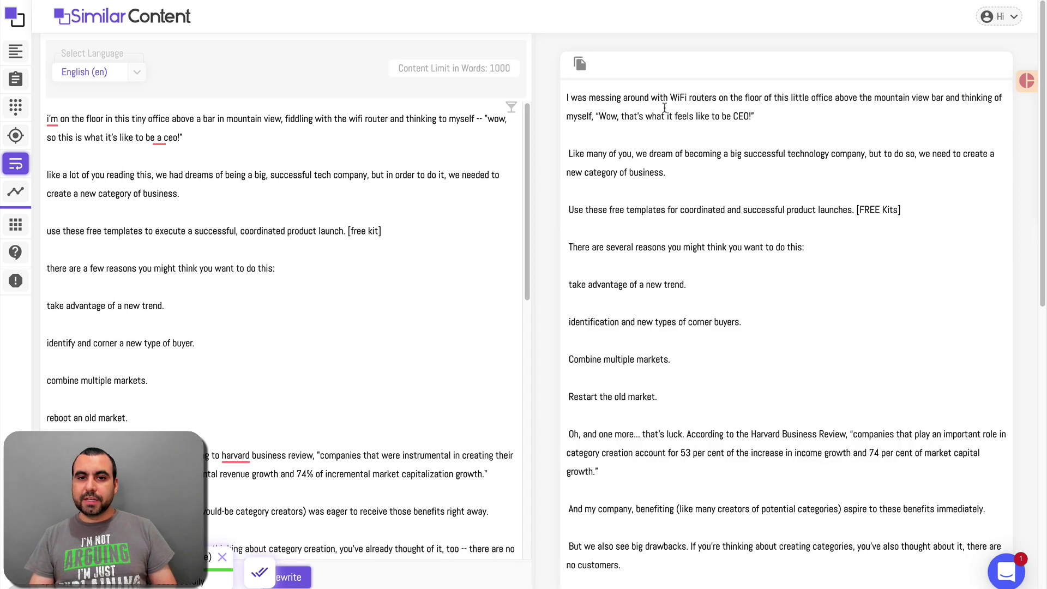
pyautogui.moveTo(42, 116); pyautogui.dragTo(212, 137)
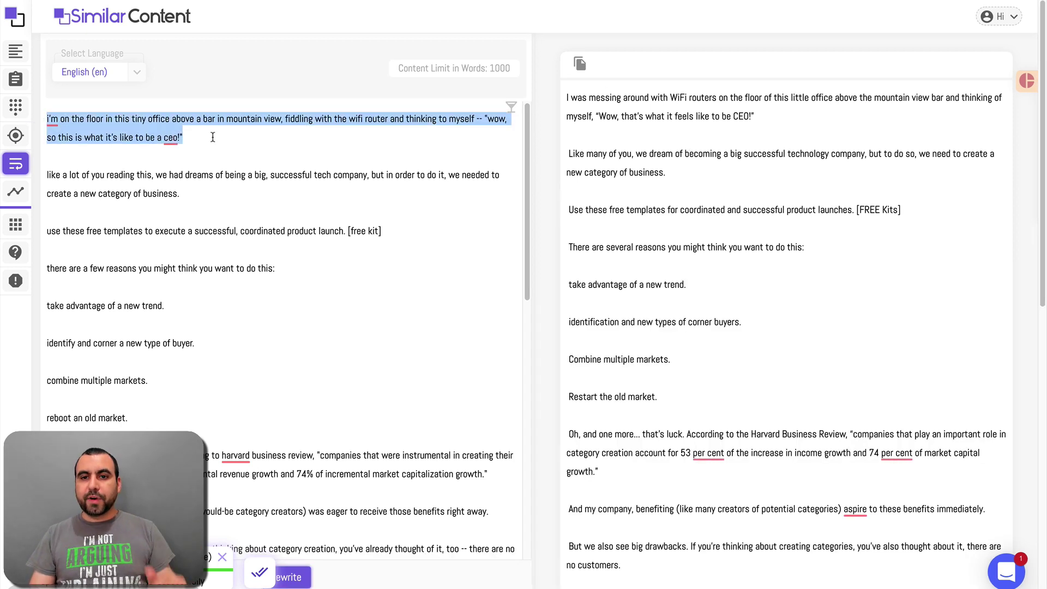
pyautogui.moveTo(772, 115); pyautogui.dragTo(567, 87)
pyautogui.click(691, 152)
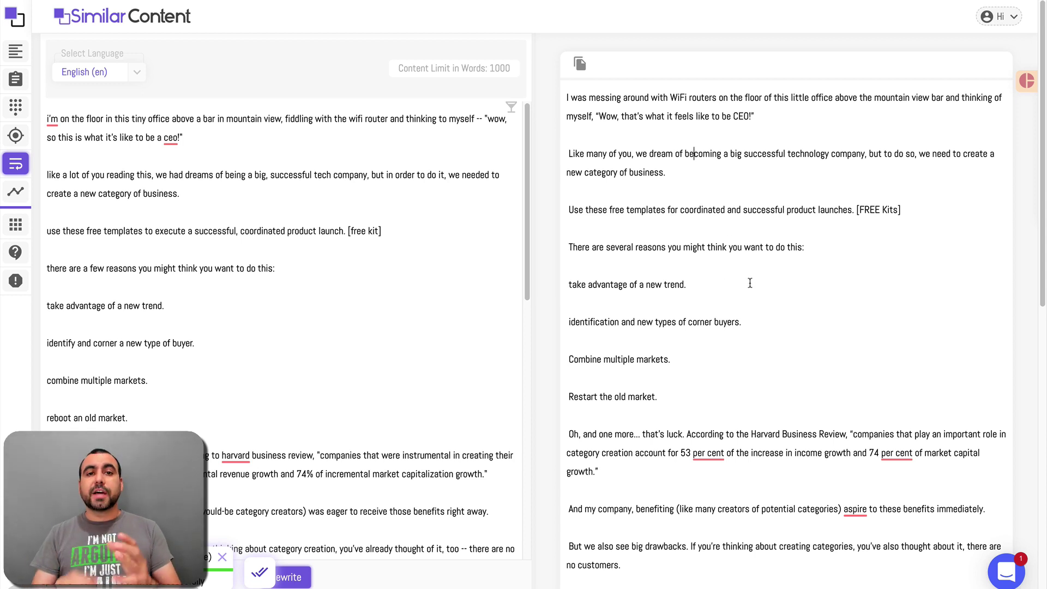
# Show the protected keywords field for the article being rewritten and enter "speed cars tycoon," in it.
pyautogui.click(510, 107)
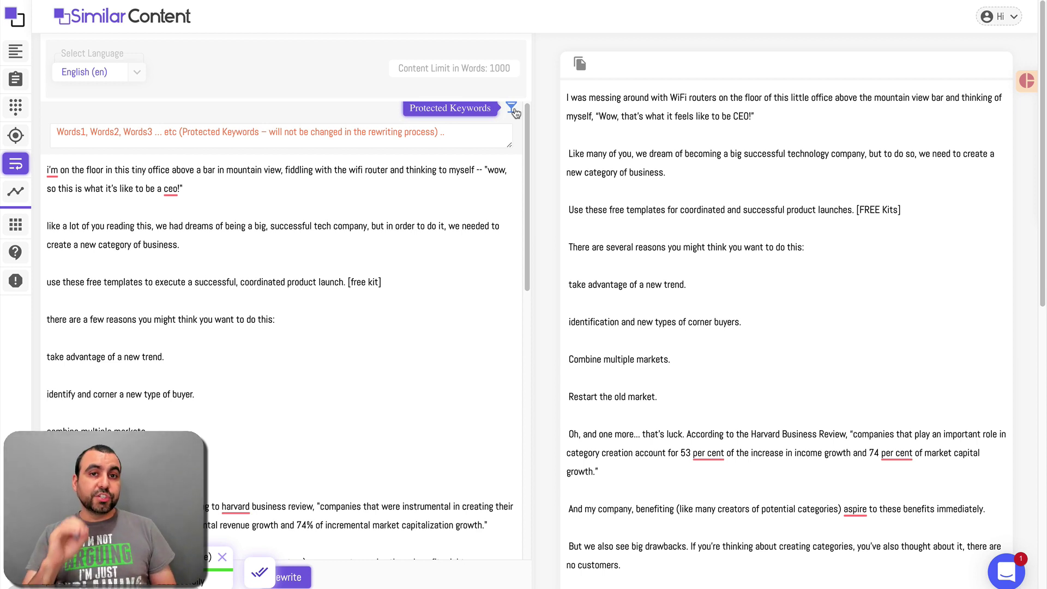
pyautogui.click(436, 139)
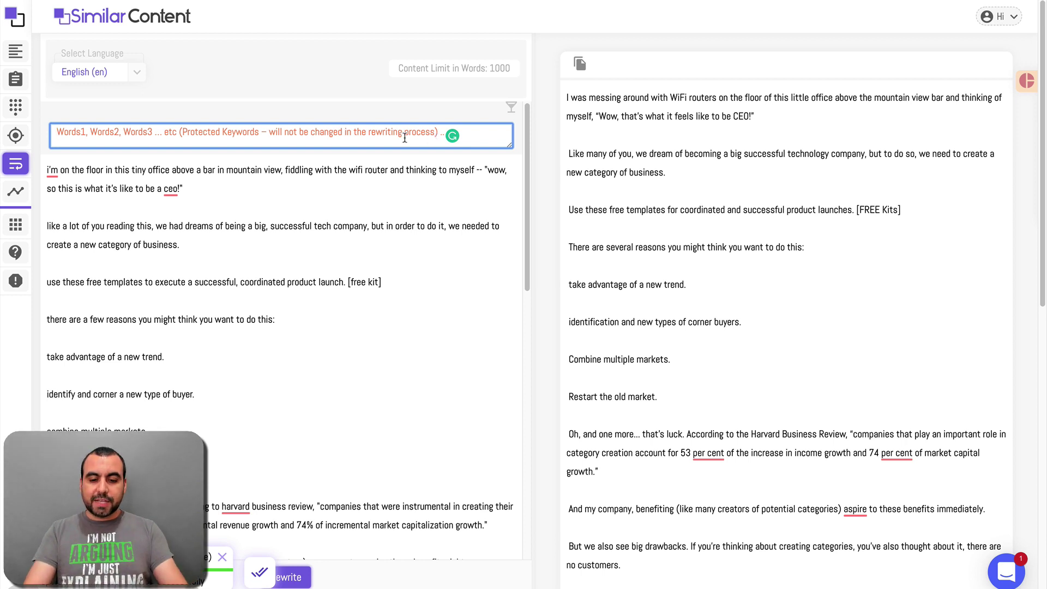
pyautogui.write('speed')
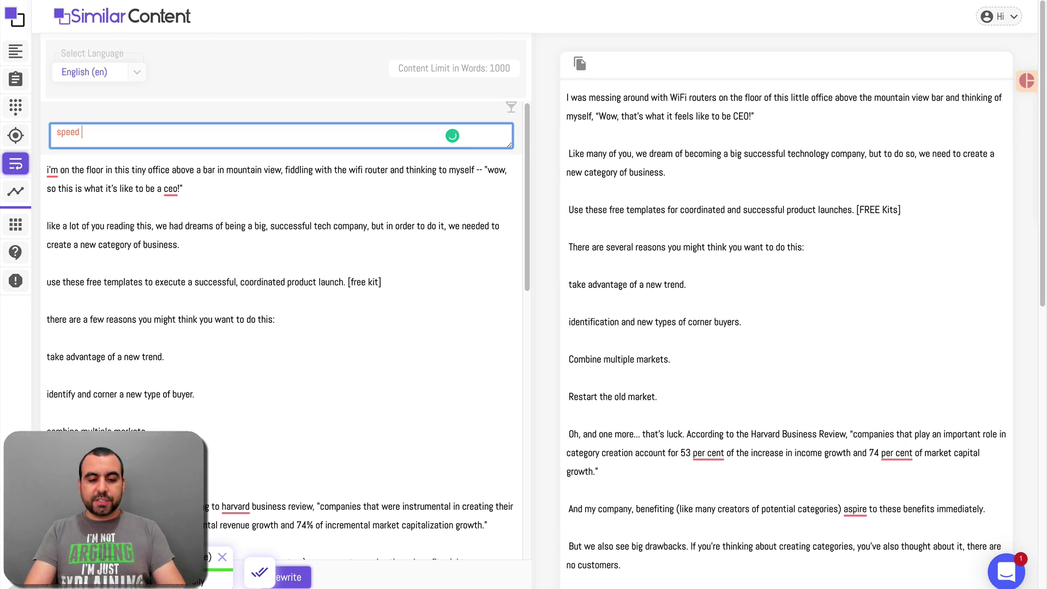
pyautogui.write(' cars tycoo')
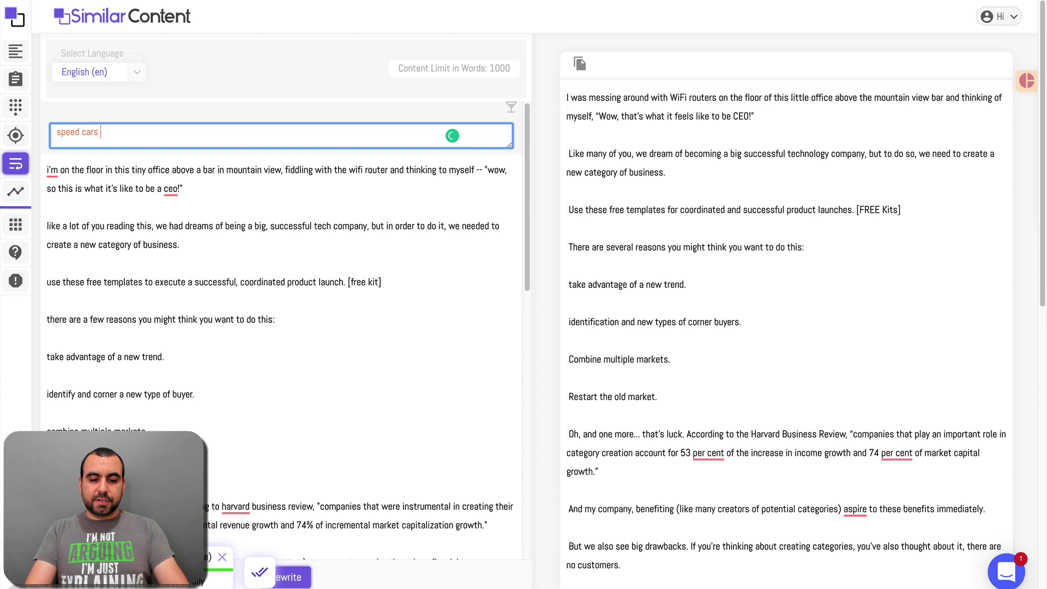
pyautogui.write('n')
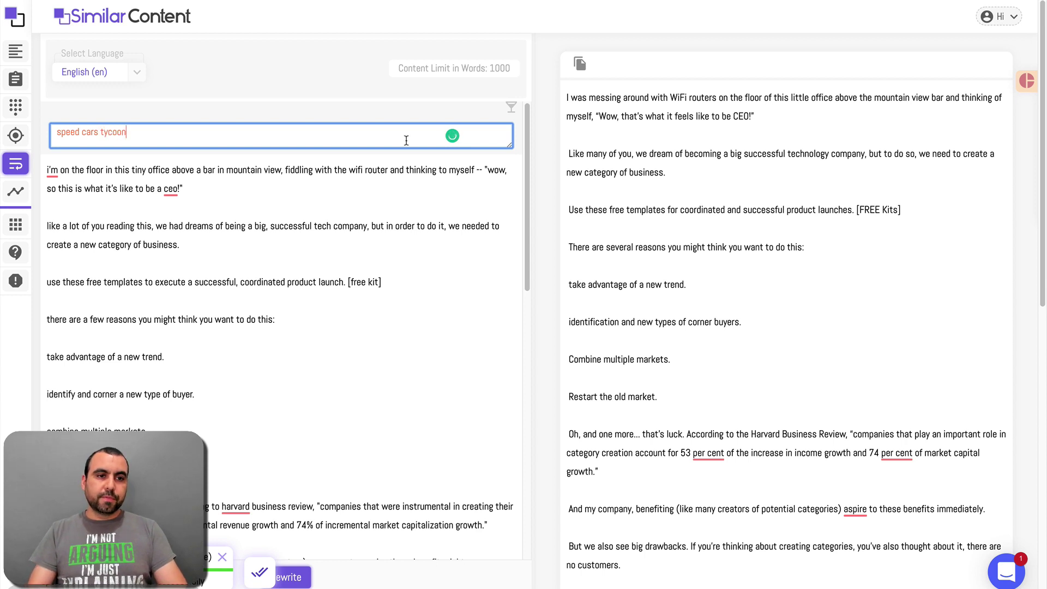
pyautogui.write(',')
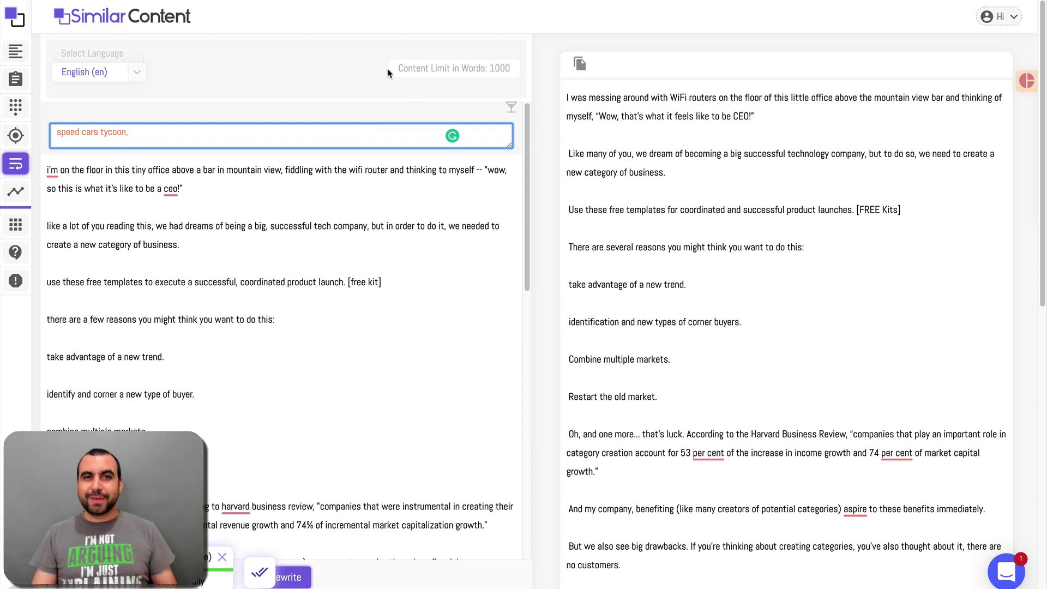
# Open Today's Fresh Keywords and load the current trends for Australia.
pyautogui.click(16, 193)
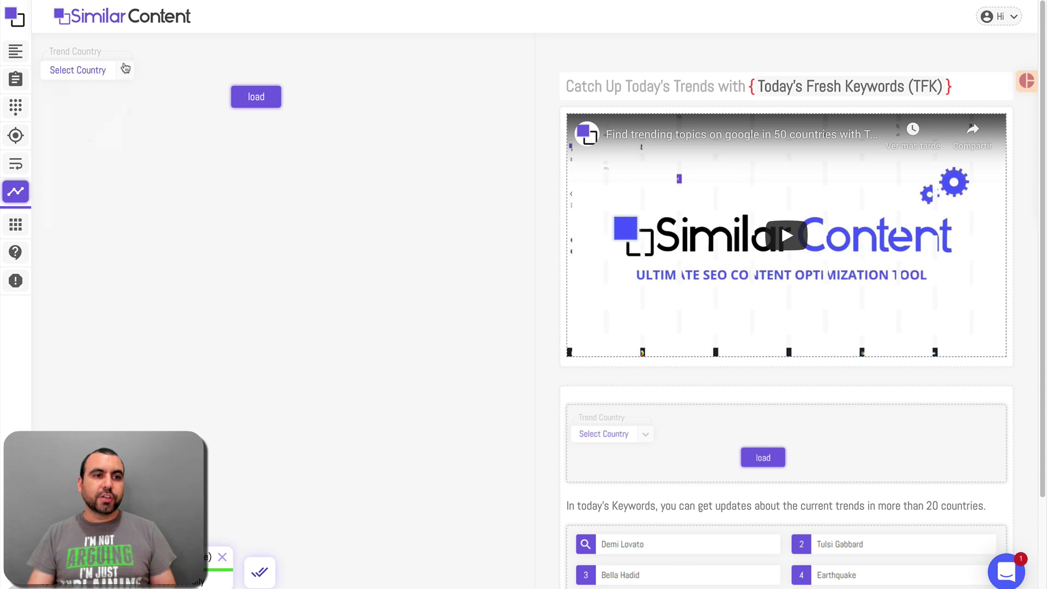
pyautogui.click(125, 69)
pyautogui.scroll(-12, 112, 155)
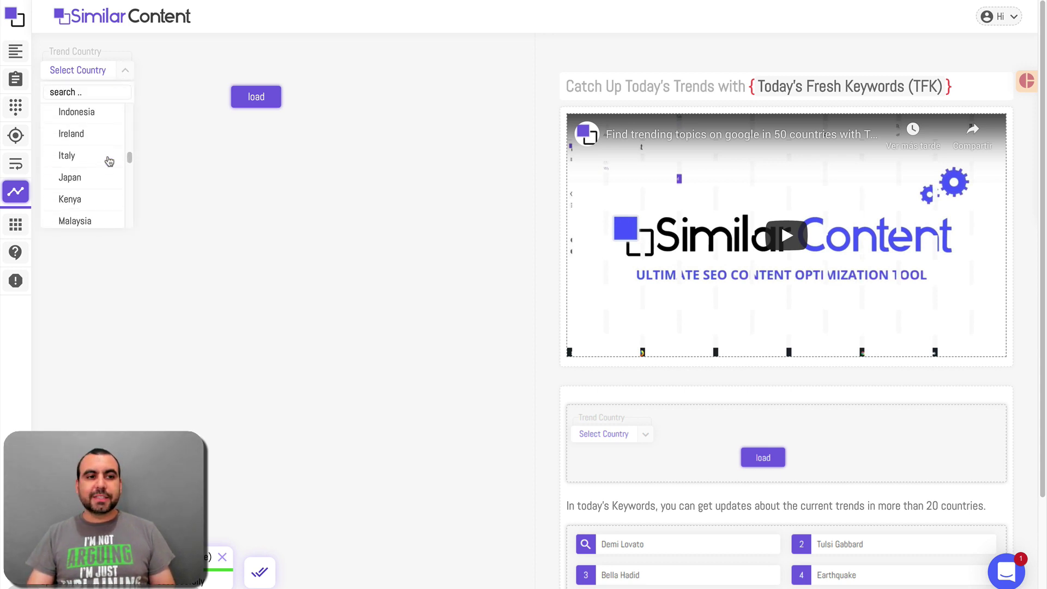
pyautogui.scroll(-8, 109, 161)
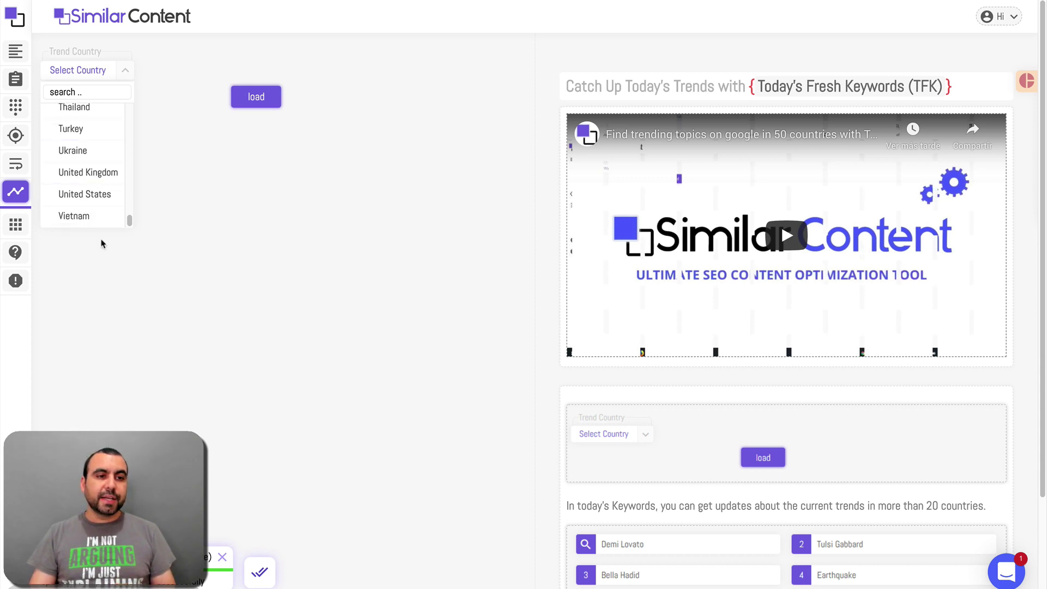
pyautogui.scroll(20, 90, 199)
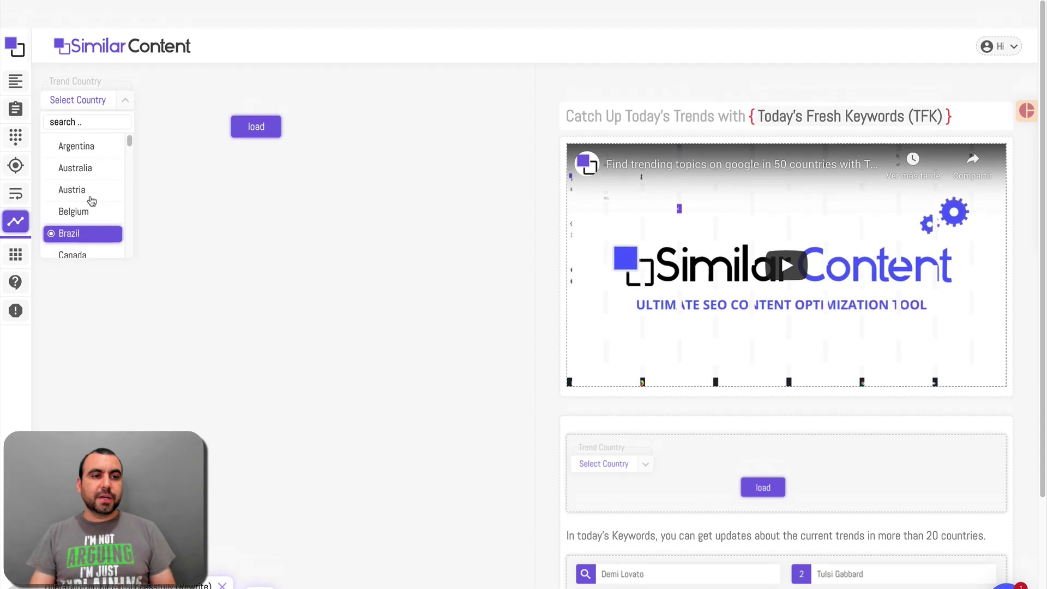
pyautogui.click(93, 139)
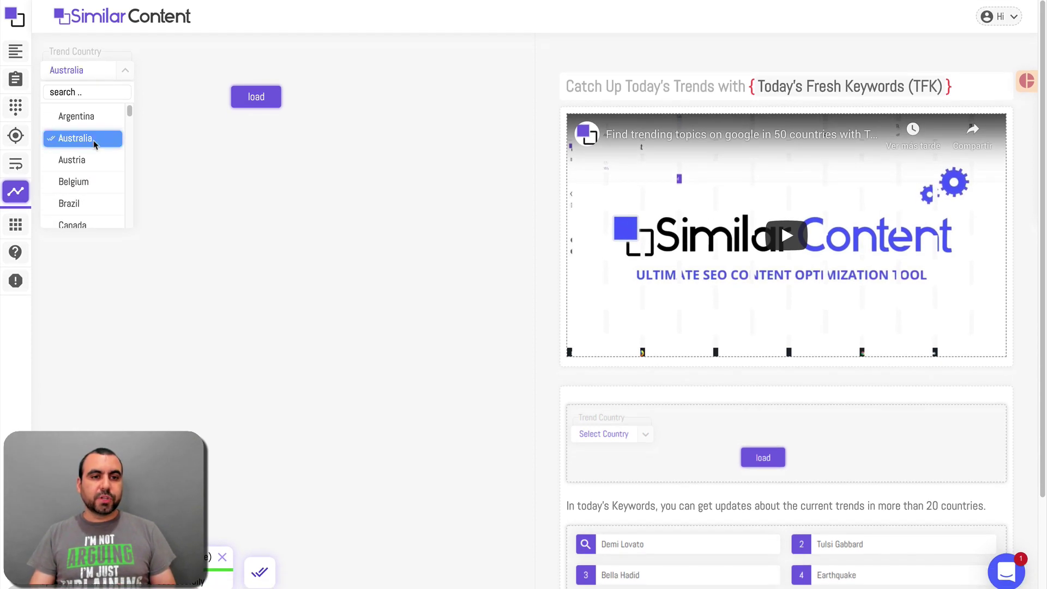
pyautogui.click(266, 101)
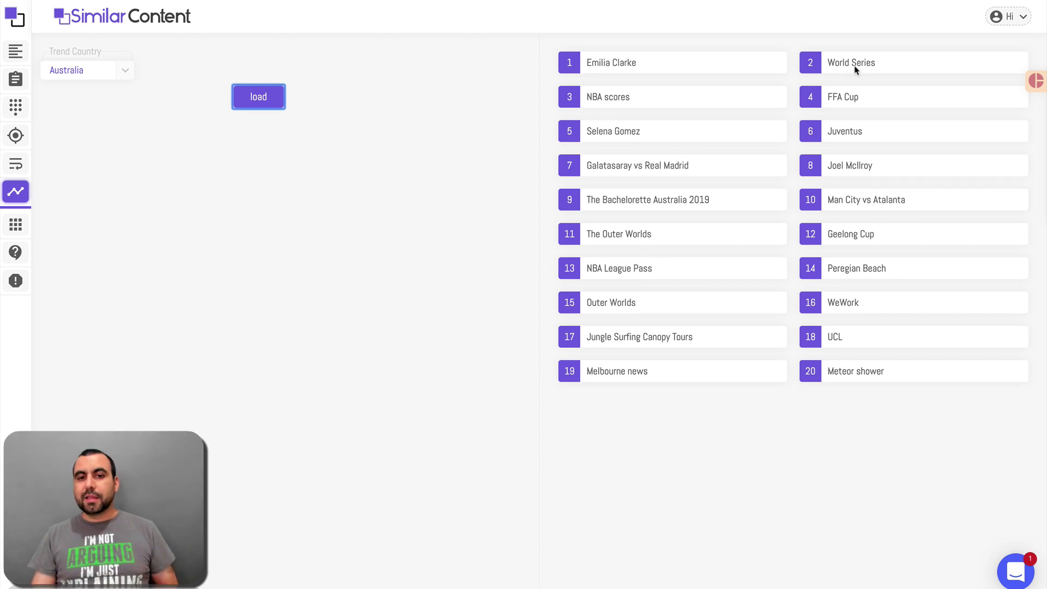
# Examine the trending keywords for Australia, including the fifth entry and "NBA scores".
pyautogui.moveTo(586, 131); pyautogui.dragTo(657, 132)
pyautogui.click(657, 132)
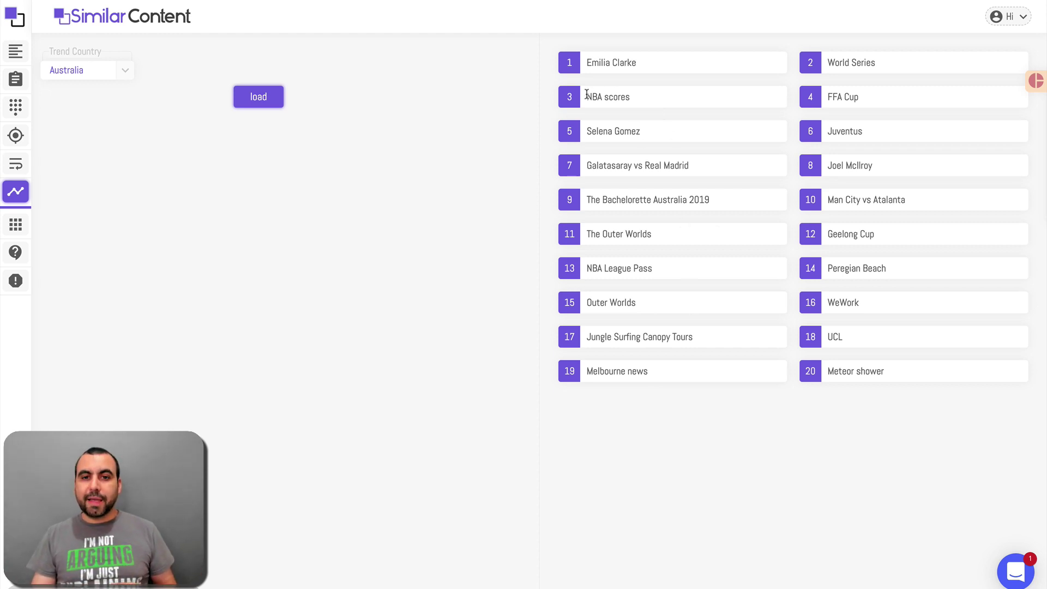
pyautogui.moveTo(586, 96); pyautogui.dragTo(634, 98)
pyautogui.click(470, 262)
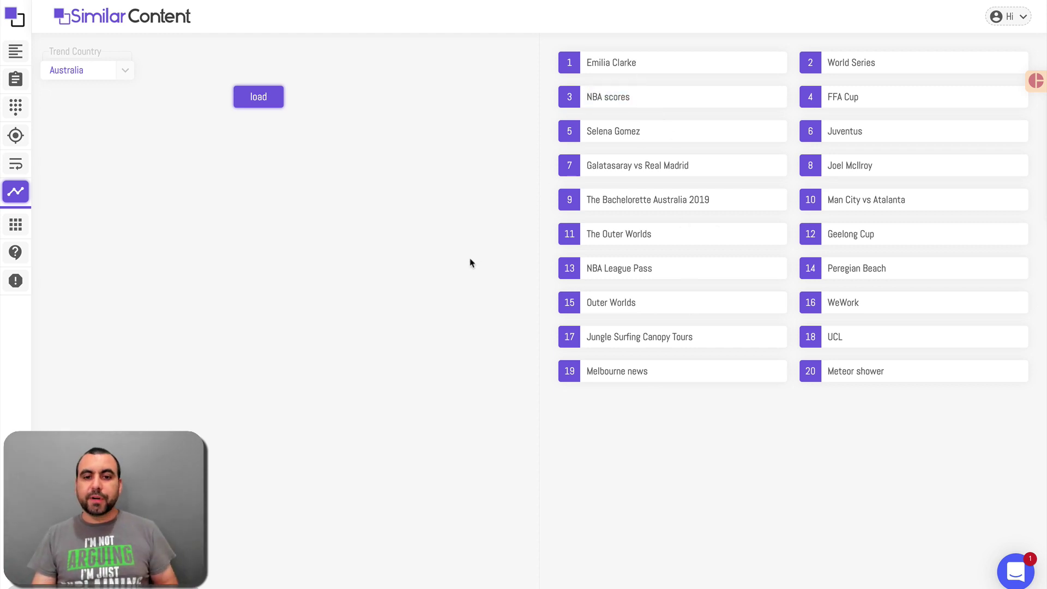